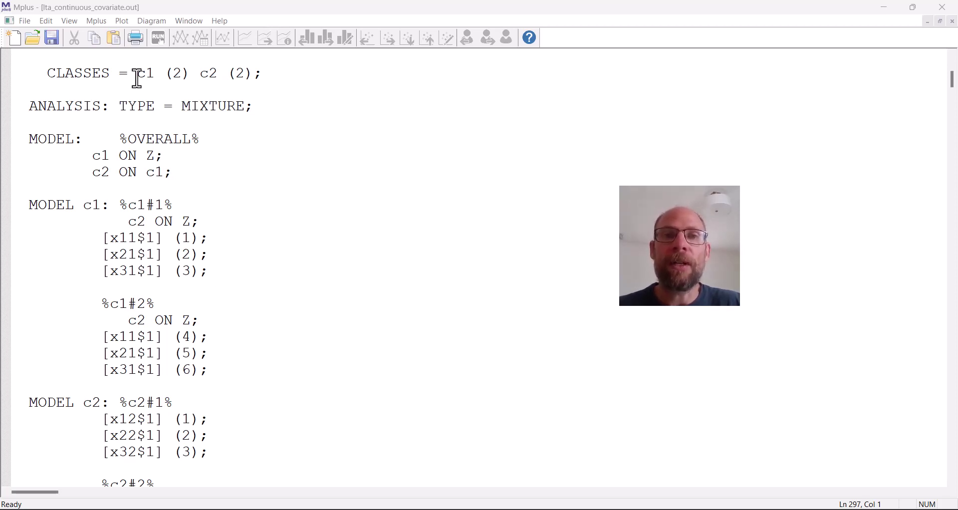
# - Highlight the CLASSES statement: c1 with 2 classes and c2 with 2 classes
pyautogui.moveTo(137, 75); pyautogui.dragTo(157, 79)
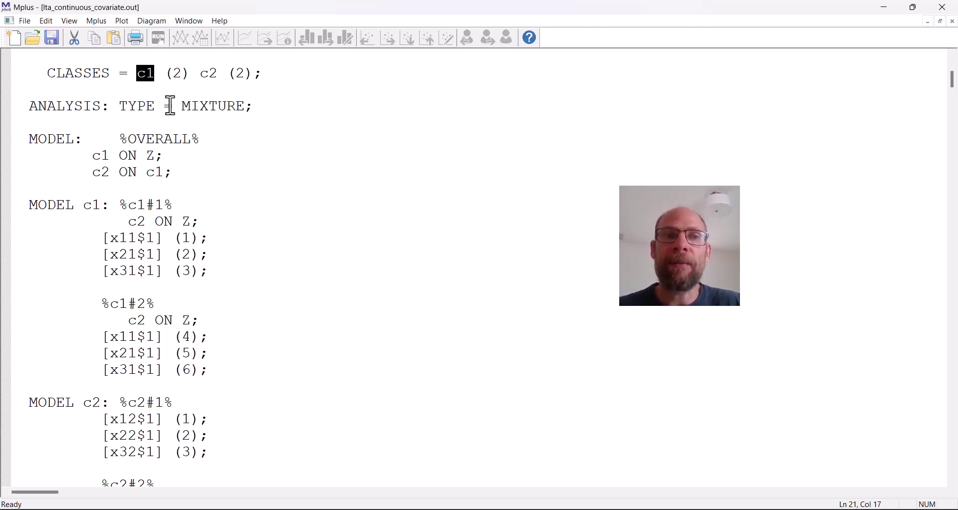
pyautogui.doubleClick(177, 75)
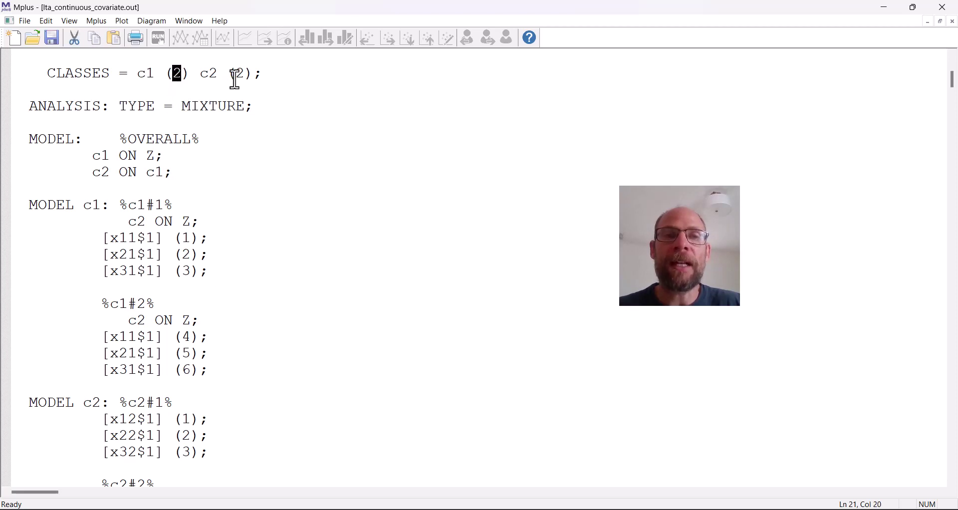
pyautogui.moveTo(201, 74); pyautogui.dragTo(218, 75)
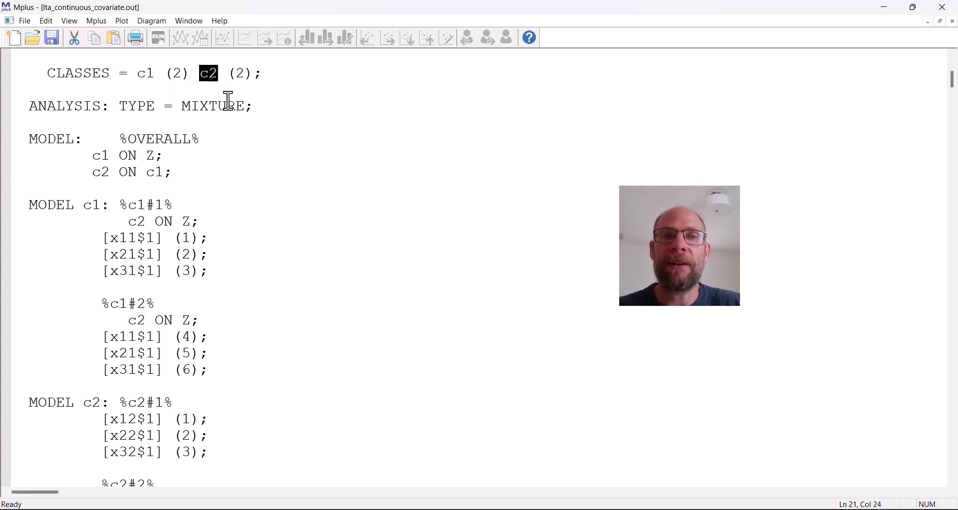
pyautogui.moveTo(234, 74); pyautogui.dragTo(244, 75)
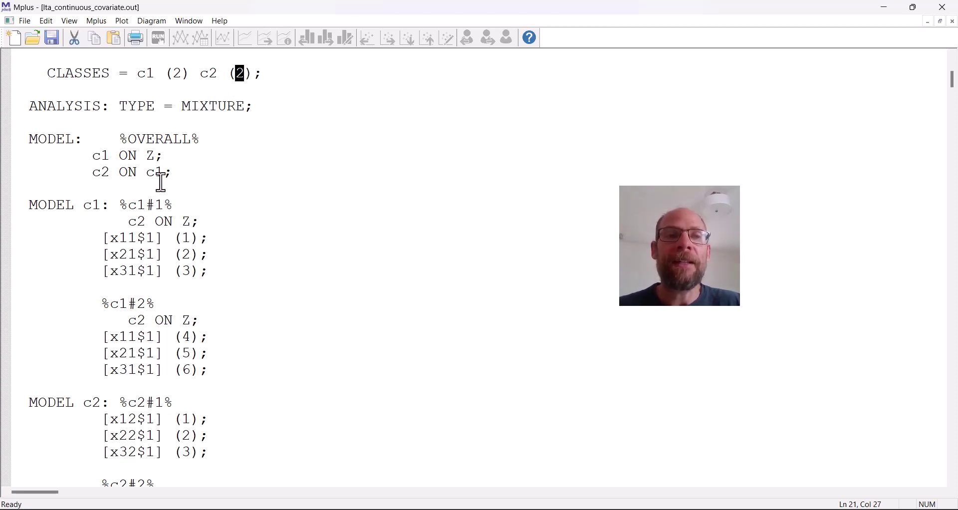
# - Highlight the c1 ON Z and c2 ON c1 statements, and c2 ON Z under each c1 class
pyautogui.moveTo(84, 156); pyautogui.dragTo(174, 162)
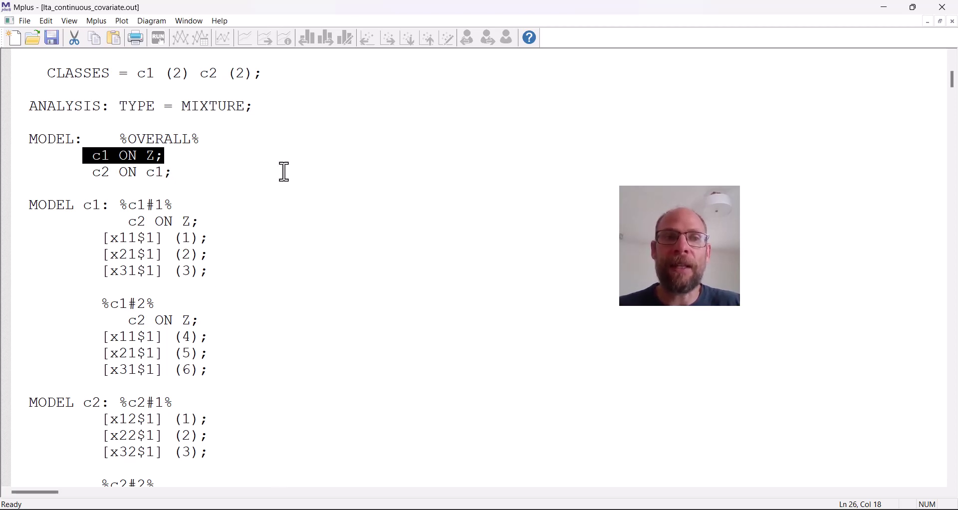
pyautogui.moveTo(90, 172); pyautogui.dragTo(192, 179)
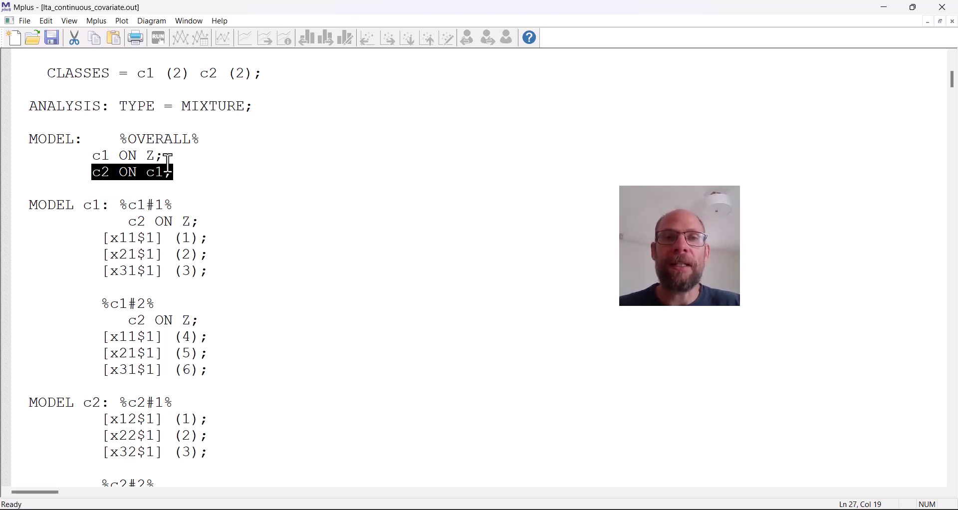
pyautogui.moveTo(111, 221); pyautogui.dragTo(213, 220)
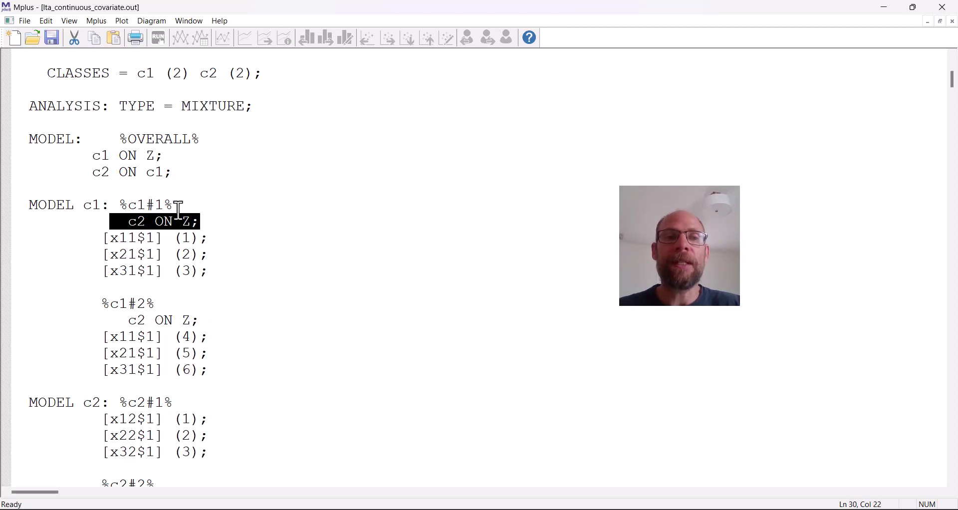
pyautogui.moveTo(129, 320); pyautogui.dragTo(207, 321)
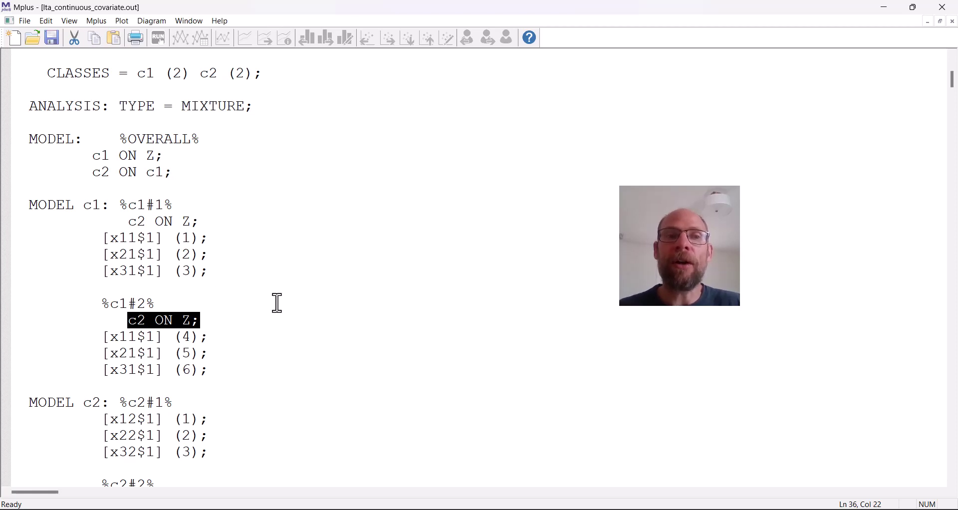
pyautogui.moveTo(90, 173); pyautogui.dragTo(175, 184)
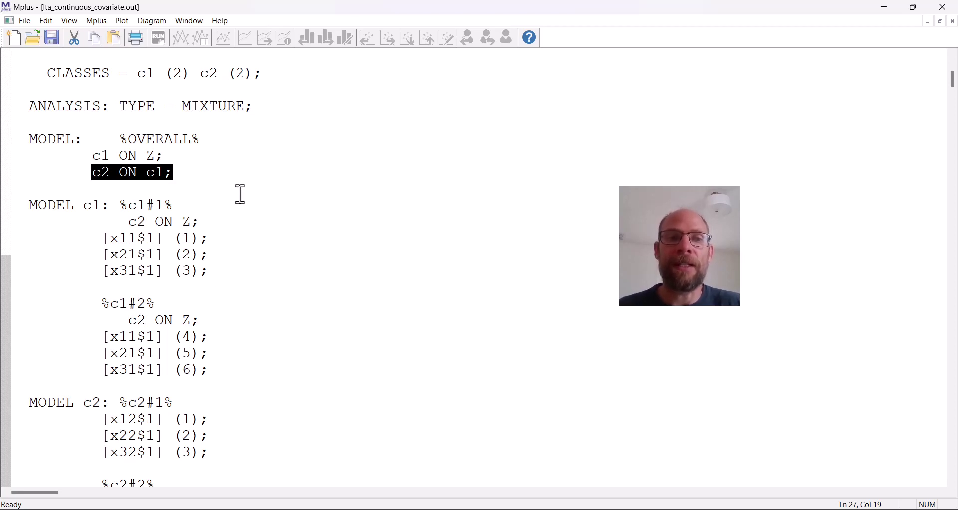
# - Highlight the threshold parameters (1)–(6) for each class of c1 and c2
pyautogui.scroll(-2, 220, 182)
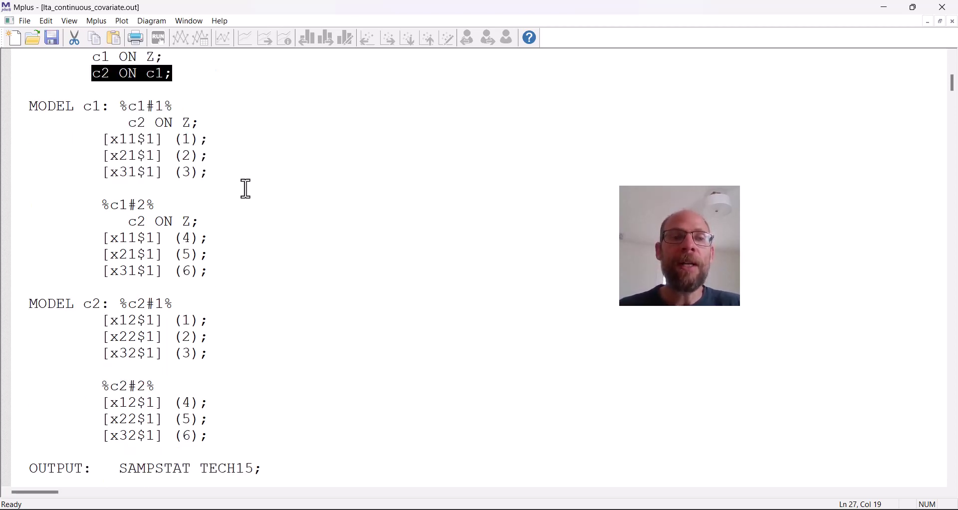
pyautogui.moveTo(102, 145); pyautogui.dragTo(229, 173)
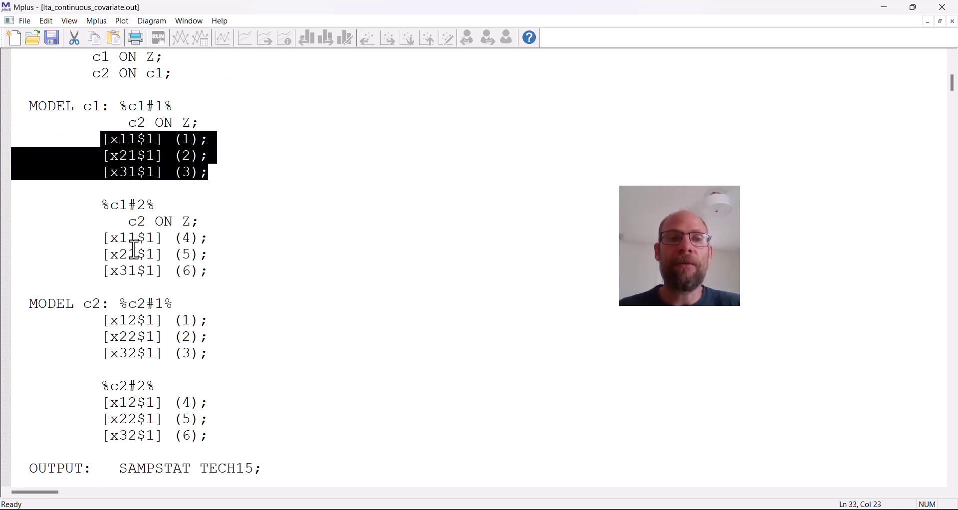
pyautogui.moveTo(101, 243); pyautogui.dragTo(223, 272)
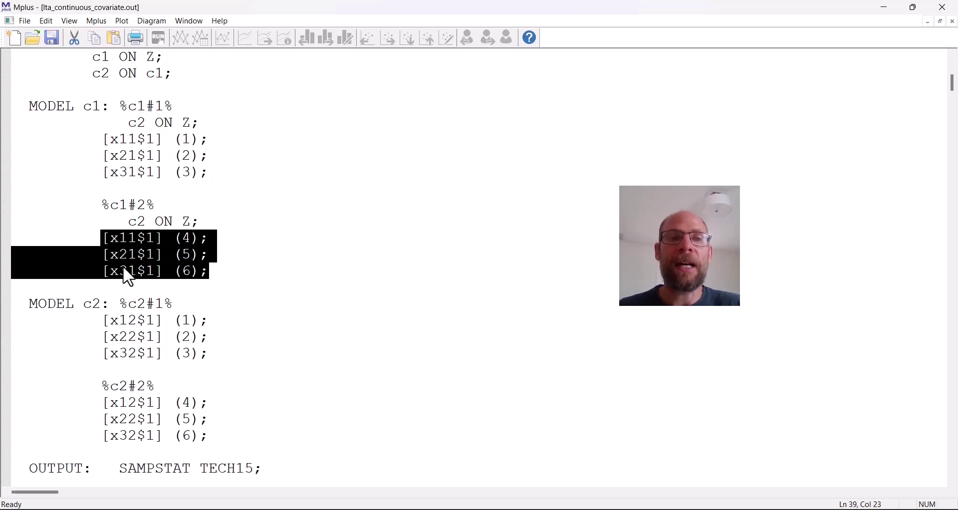
pyautogui.moveTo(105, 145); pyautogui.dragTo(240, 176)
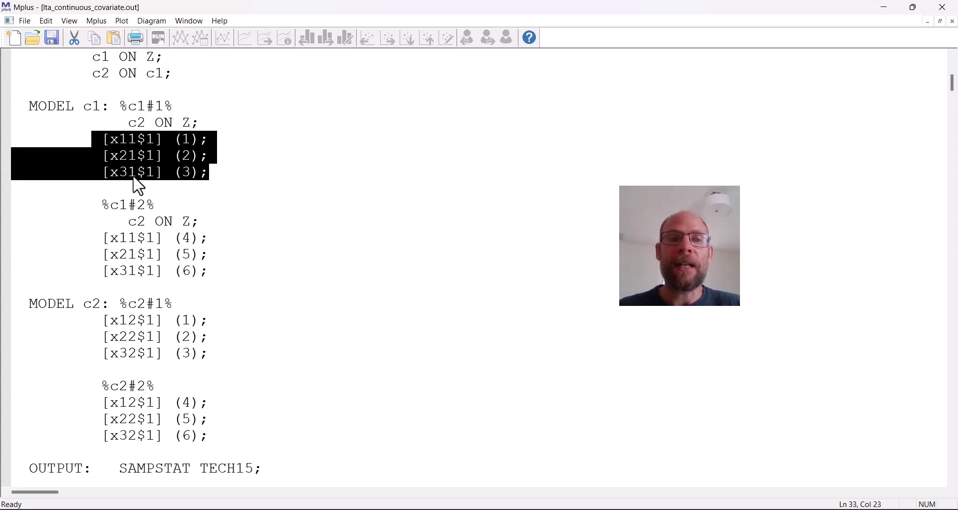
pyautogui.moveTo(91, 320); pyautogui.dragTo(231, 358)
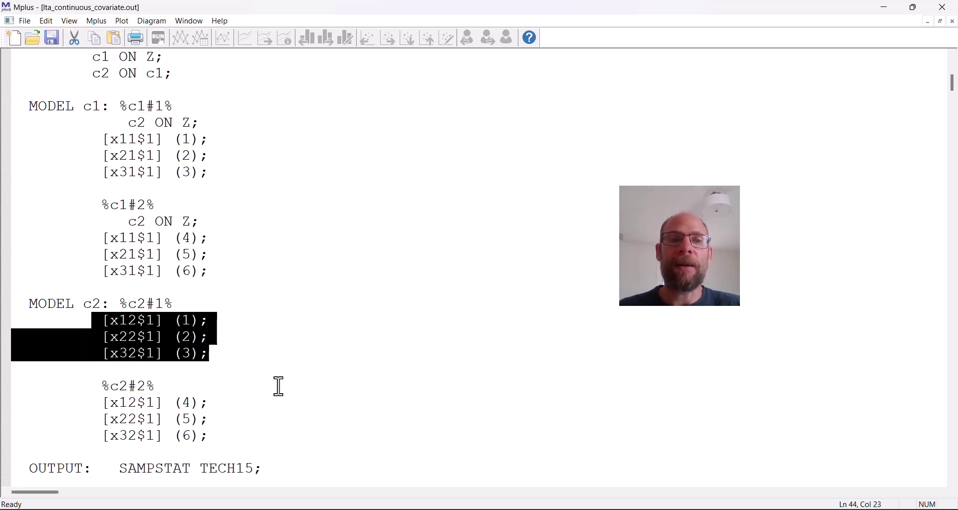
pyautogui.click(101, 238)
pyautogui.moveTo(100, 238); pyautogui.dragTo(248, 265)
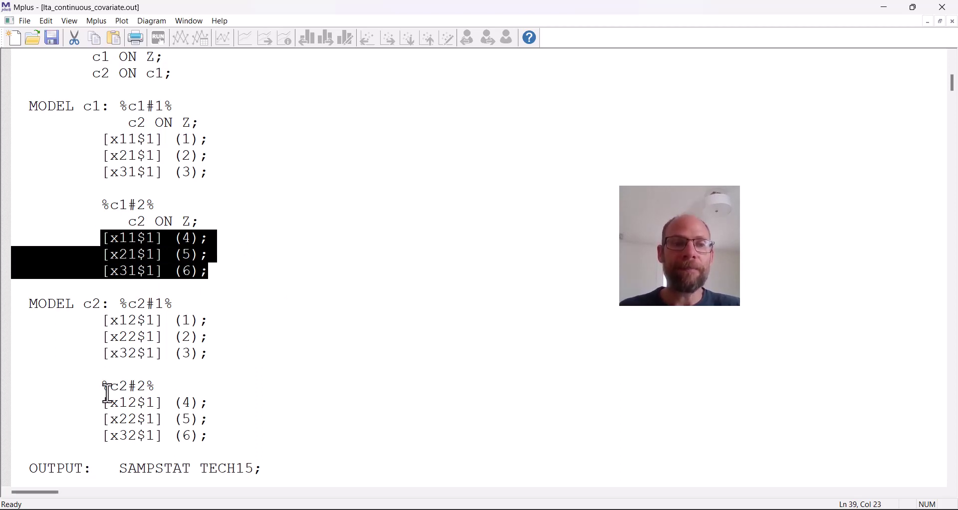
pyautogui.moveTo(102, 403); pyautogui.dragTo(242, 443)
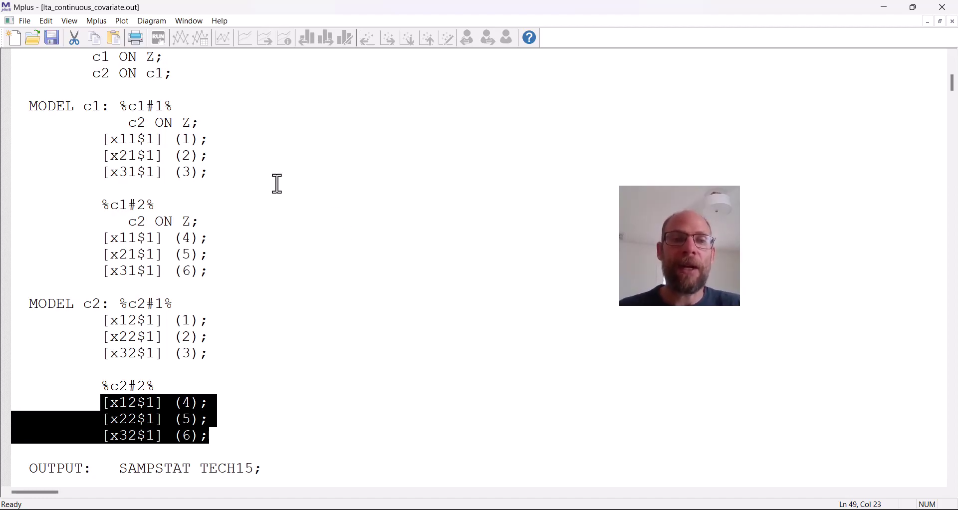
# - Scroll to the logistic regression odds ratio results and select the C1#1 ON Z row
pyautogui.scroll(-12, 280, 208)
pyautogui.scroll(-20, 287, 188)
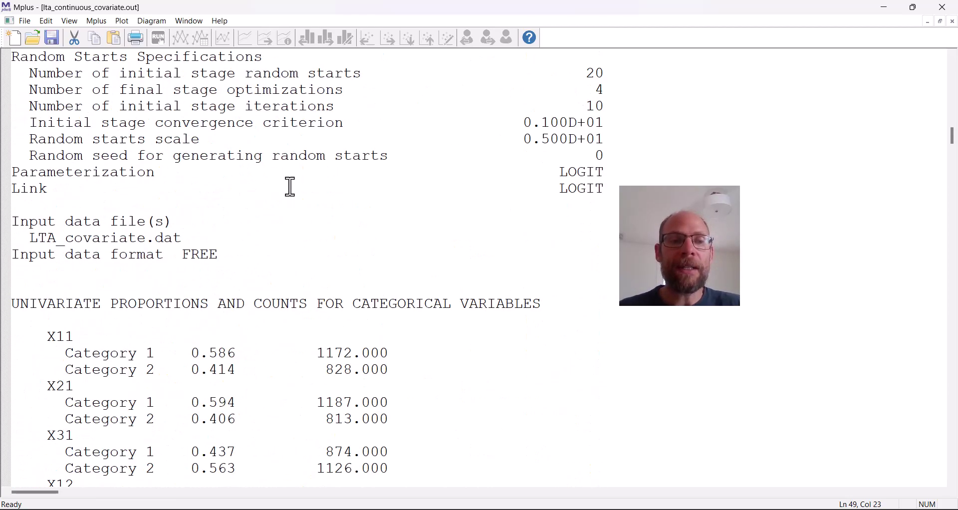
pyautogui.scroll(-20, 292, 186)
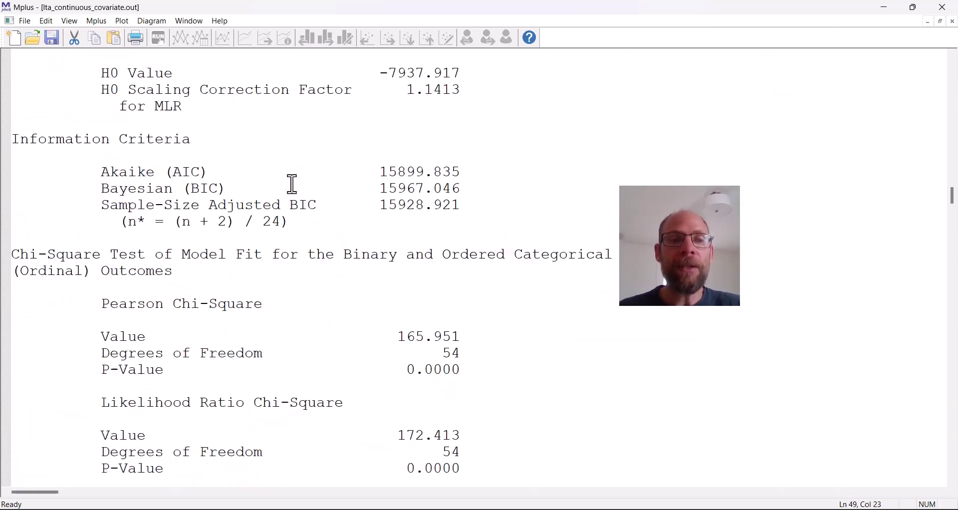
pyautogui.scroll(-14, 294, 182)
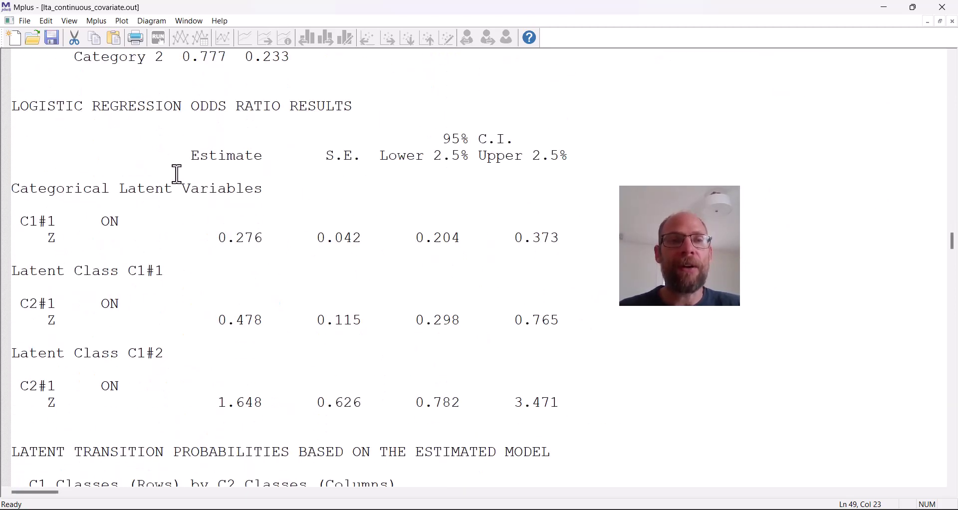
pyautogui.click(953, 483)
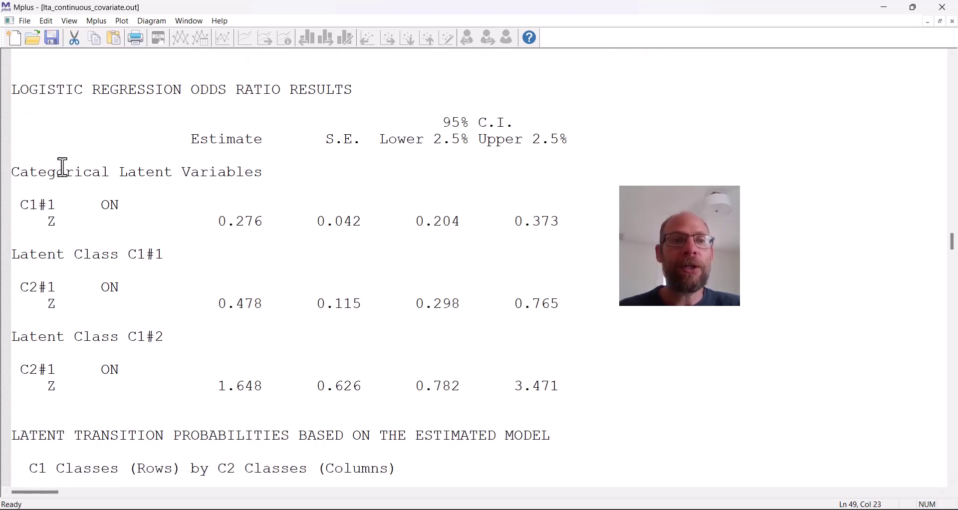
pyautogui.moveTo(21, 203); pyautogui.dragTo(571, 222)
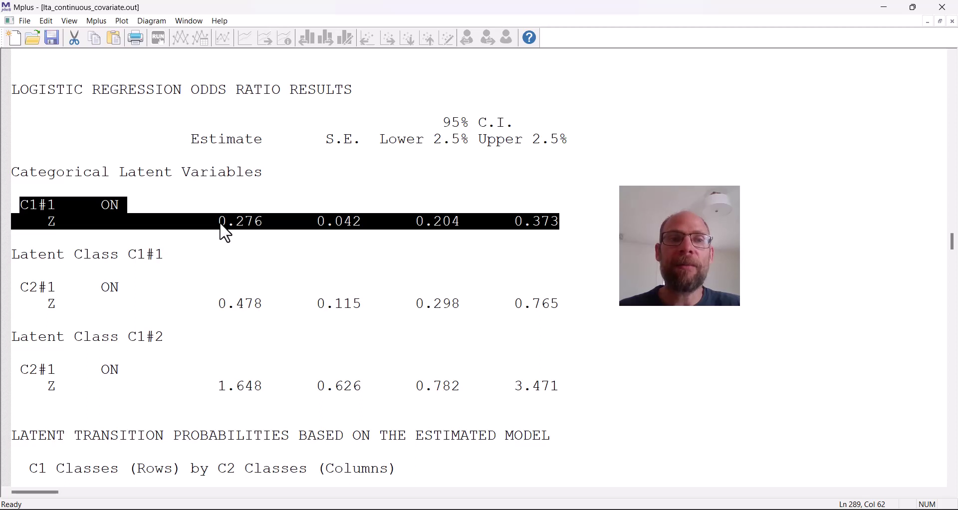
# - Highlight Z's 0.276 odds ratio and its 0.204–0.373 interval, then scroll toward transition odds
pyautogui.moveTo(220, 221); pyautogui.dragTo(265, 223)
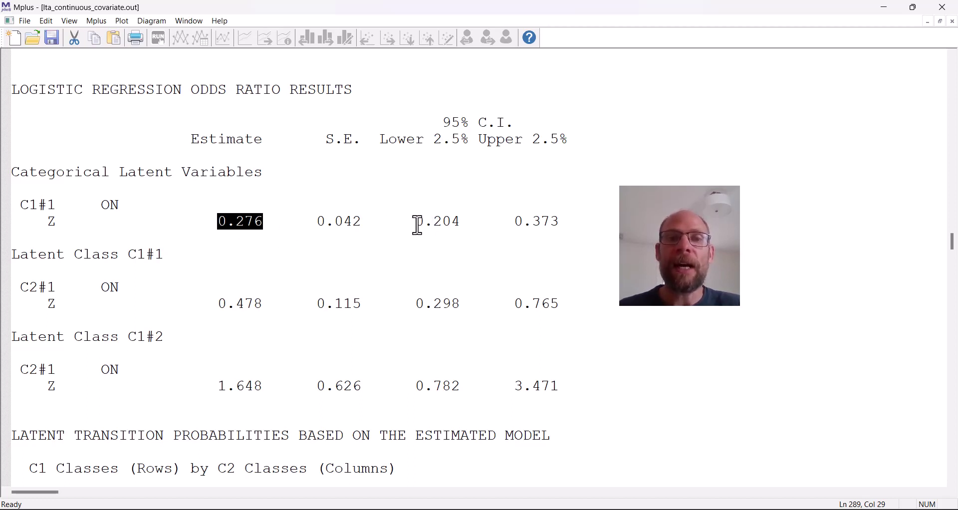
pyautogui.moveTo(418, 224); pyautogui.dragTo(615, 238)
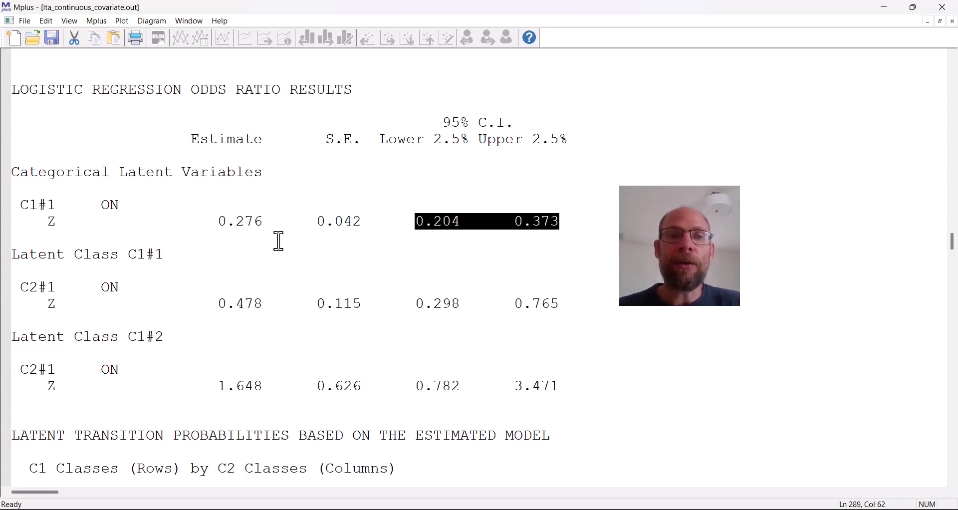
pyautogui.moveTo(219, 223); pyautogui.dragTo(263, 221)
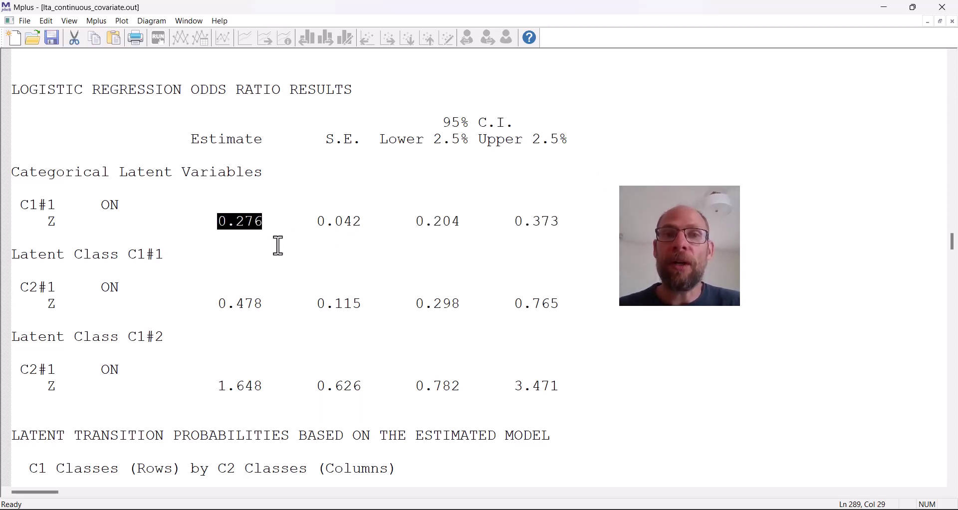
pyautogui.click(419, 222)
pyautogui.moveTo(419, 222); pyautogui.dragTo(561, 231)
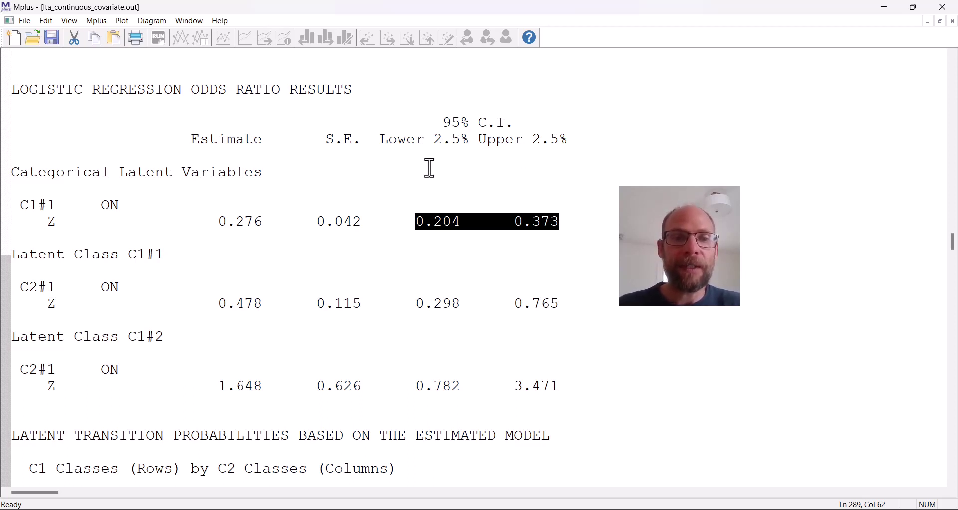
pyautogui.scroll(-8, 366, 177)
pyautogui.scroll(-6, 364, 173)
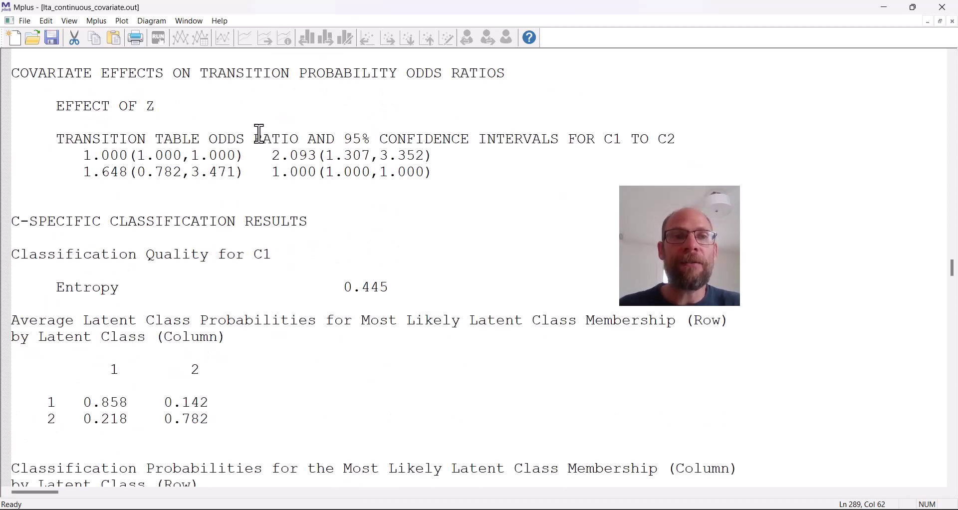
pyautogui.click(14, 61)
pyautogui.moveTo(238, 60); pyautogui.dragTo(398, 75)
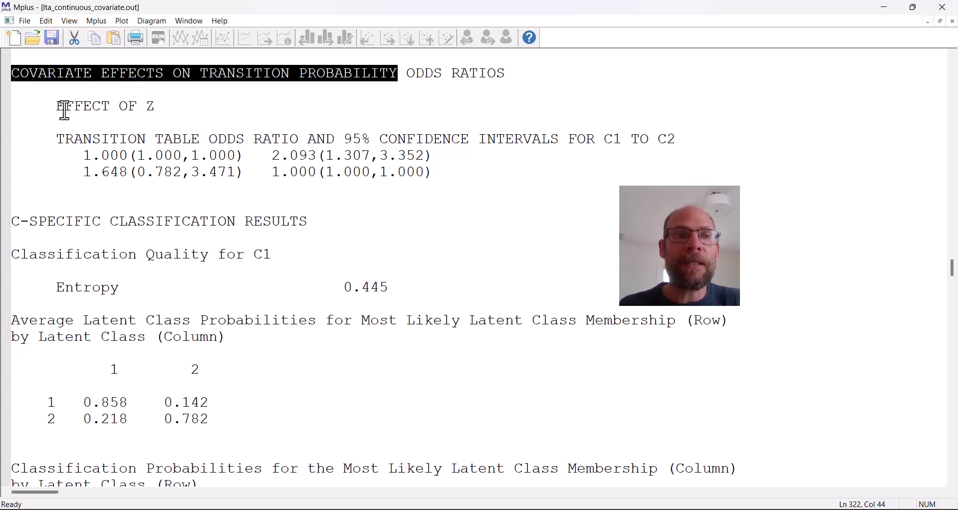
pyautogui.moveTo(55, 107); pyautogui.dragTo(157, 107)
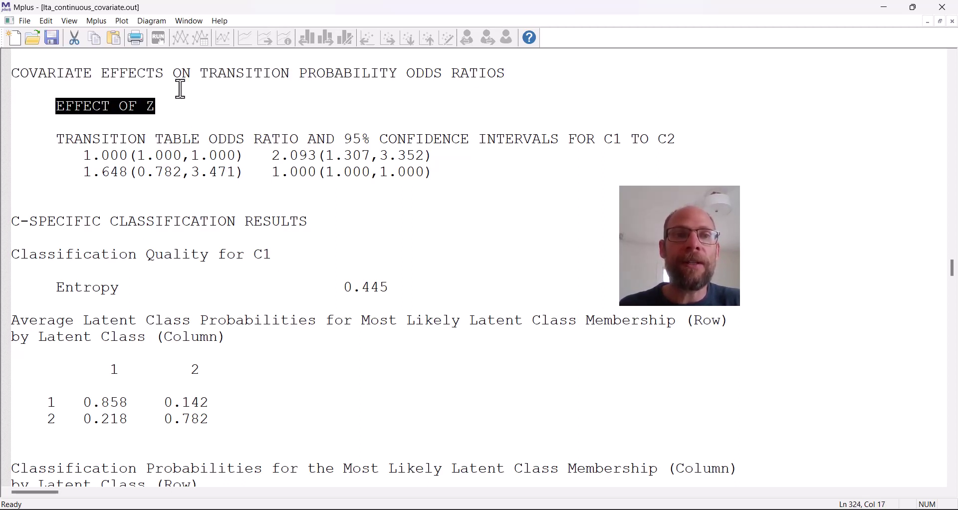
pyautogui.moveTo(201, 74); pyautogui.dragTo(343, 75)
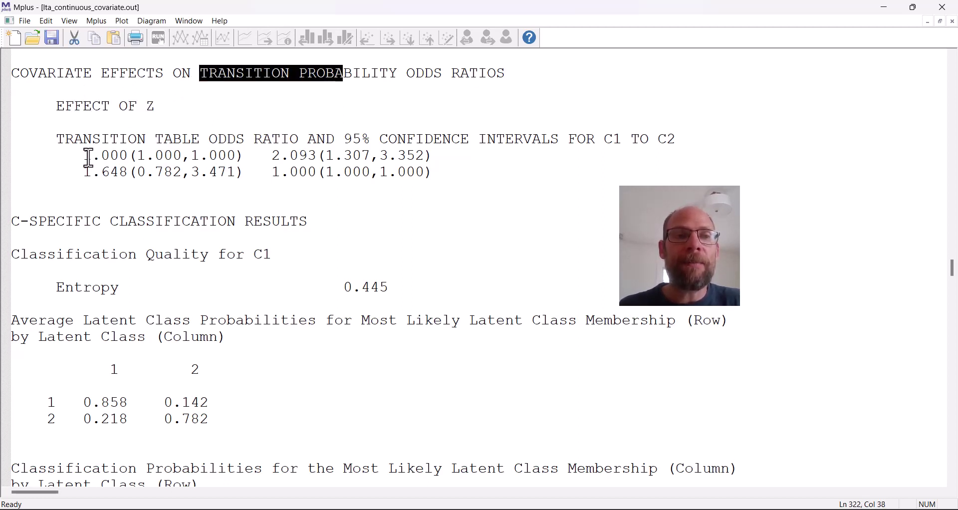
pyautogui.moveTo(82, 155); pyautogui.dragTo(245, 156)
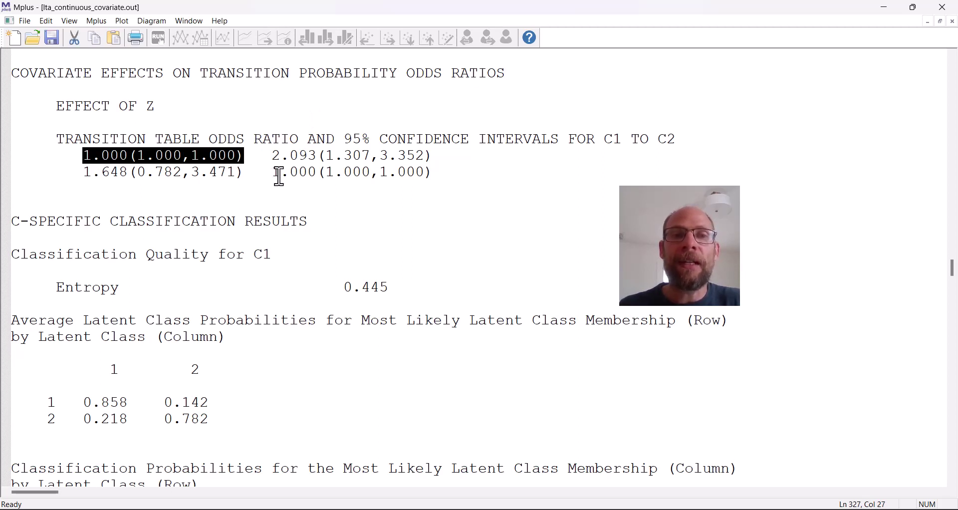
pyautogui.moveTo(274, 174); pyautogui.dragTo(433, 179)
pyautogui.click(83, 158)
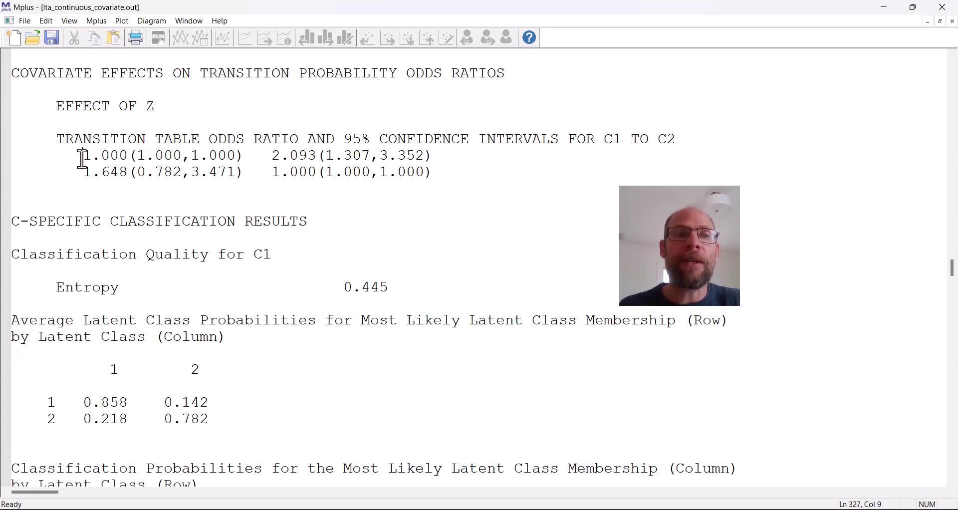
pyautogui.moveTo(83, 158); pyautogui.dragTo(445, 196)
pyautogui.click(275, 175)
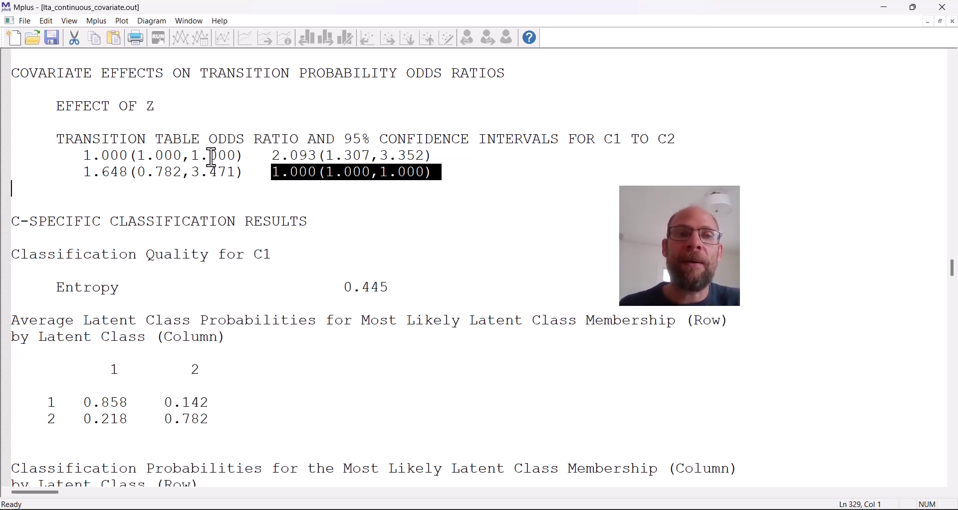
pyautogui.moveTo(84, 156); pyautogui.dragTo(436, 181)
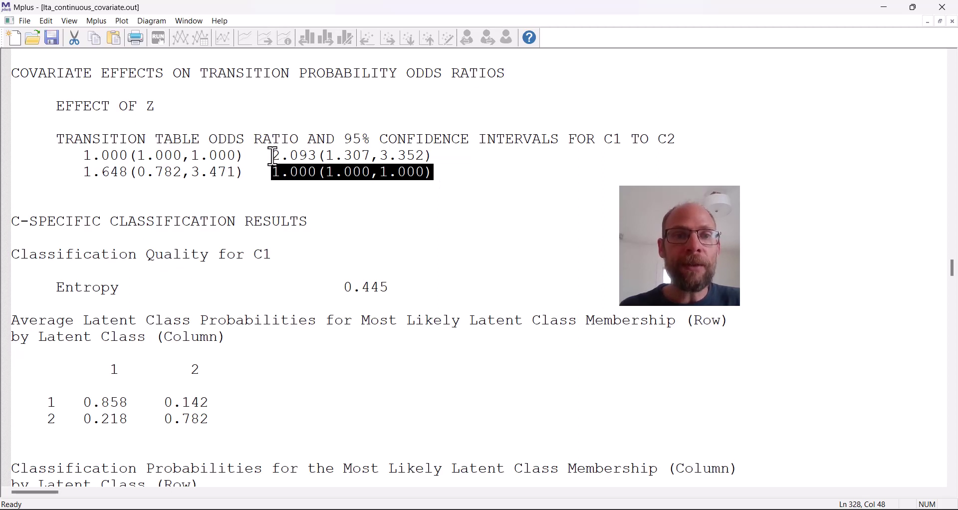
pyautogui.moveTo(272, 155); pyautogui.dragTo(434, 162)
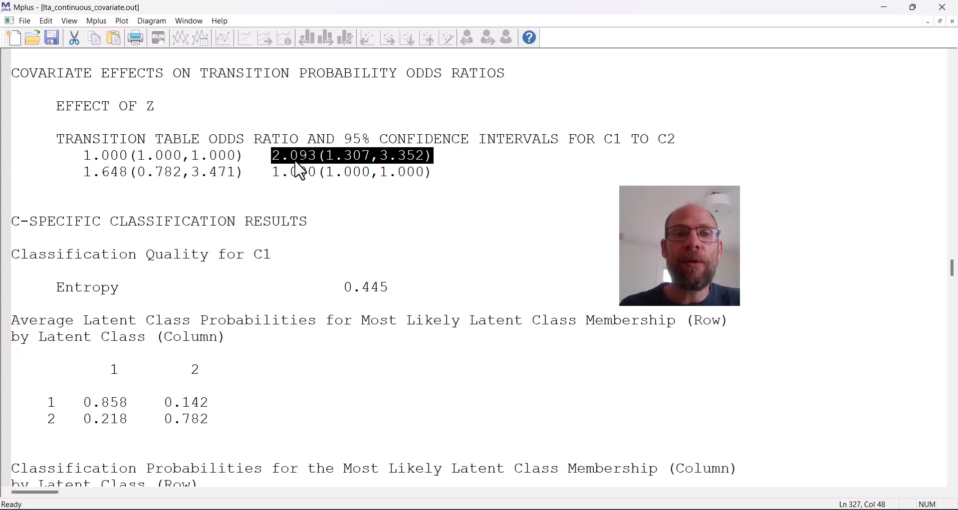
pyautogui.click(330, 159)
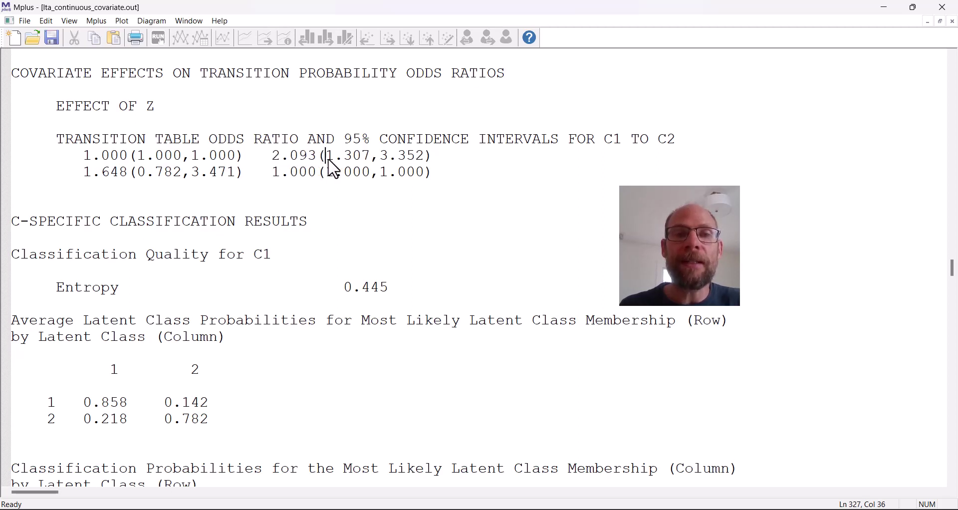
pyautogui.moveTo(329, 157); pyautogui.dragTo(427, 157)
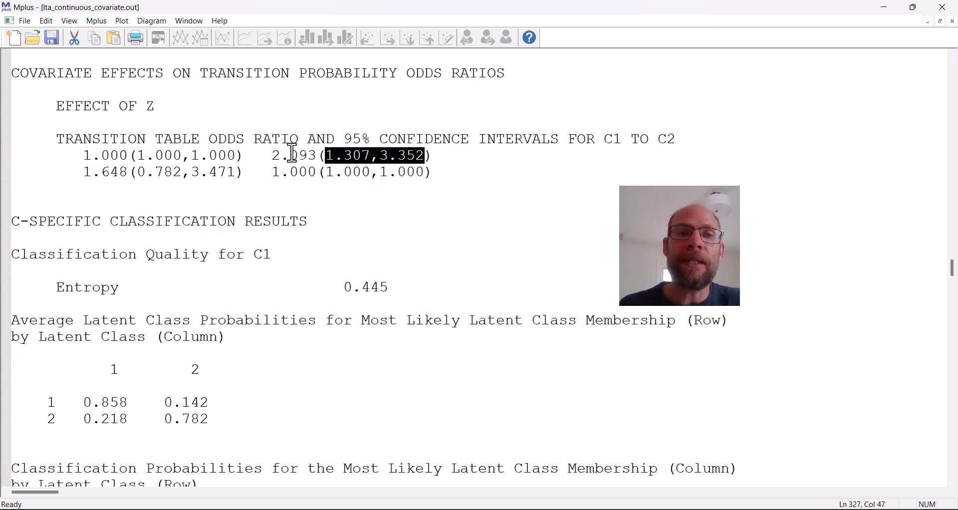
pyautogui.moveTo(274, 158); pyautogui.dragTo(435, 157)
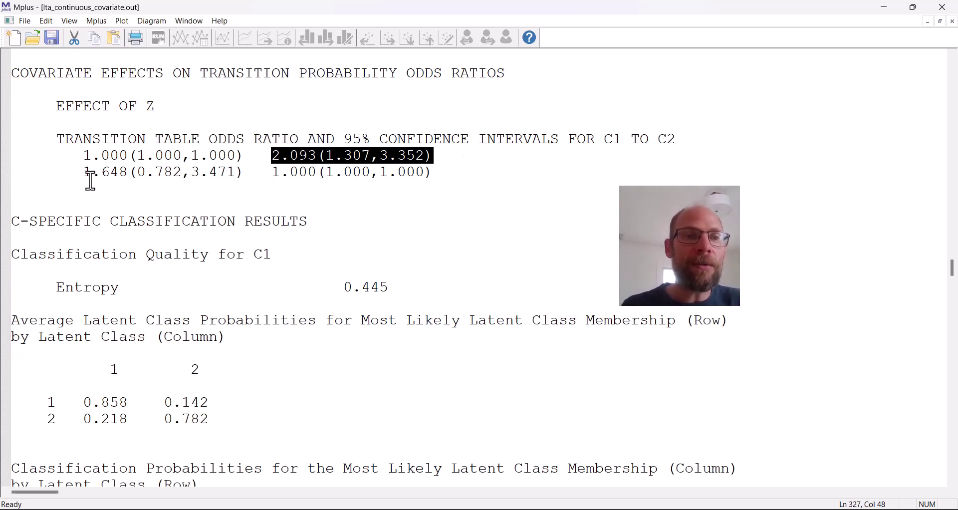
pyautogui.moveTo(82, 173); pyautogui.dragTo(247, 170)
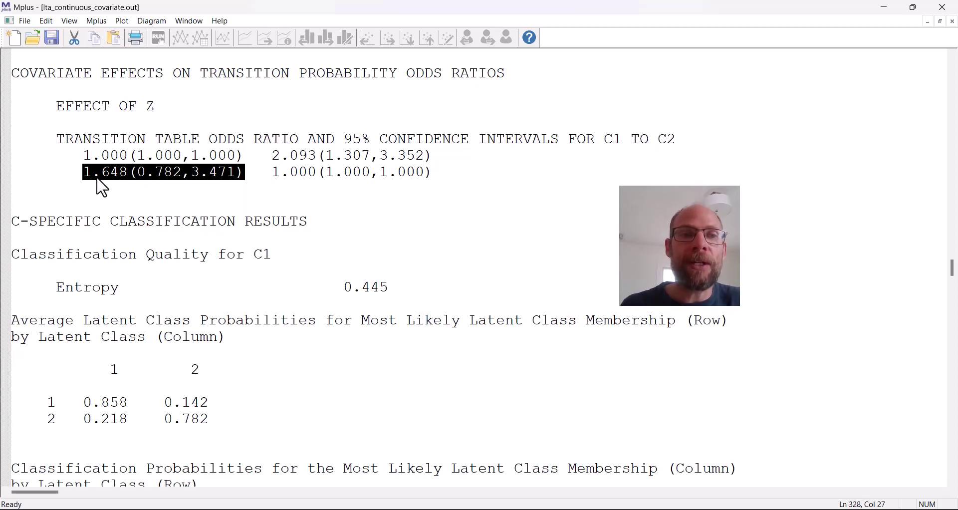
pyautogui.click(148, 174)
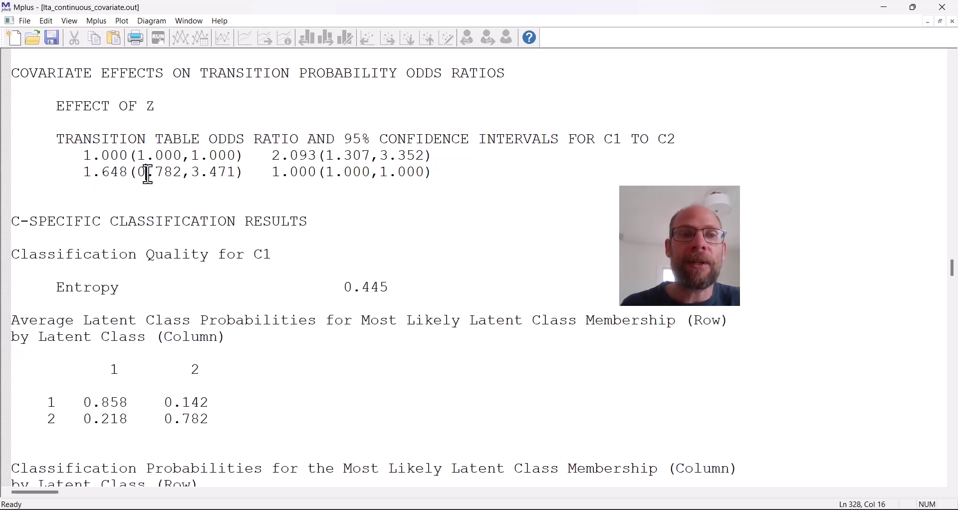
pyautogui.moveTo(137, 172); pyautogui.dragTo(234, 207)
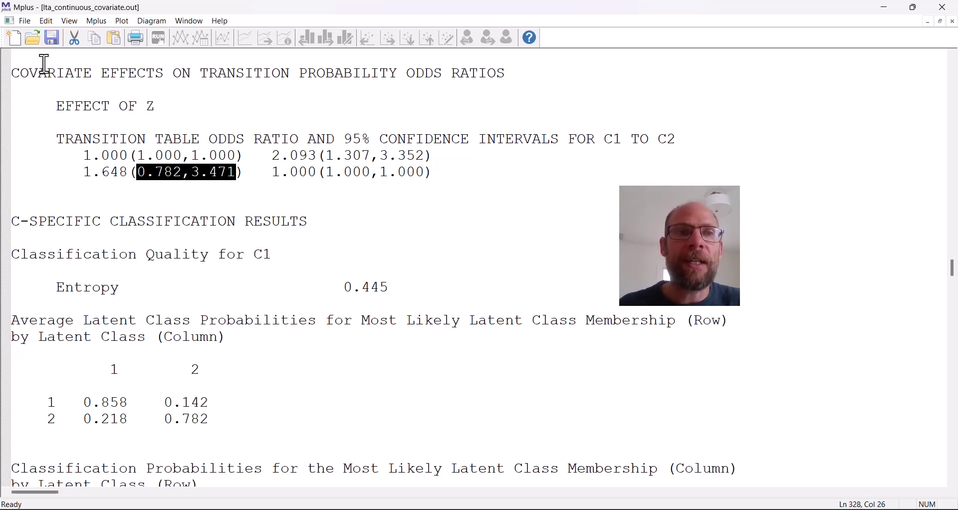
# - Run the Mplus Calculator with covariate Z left at Use sample mean
pyautogui.click(97, 22)
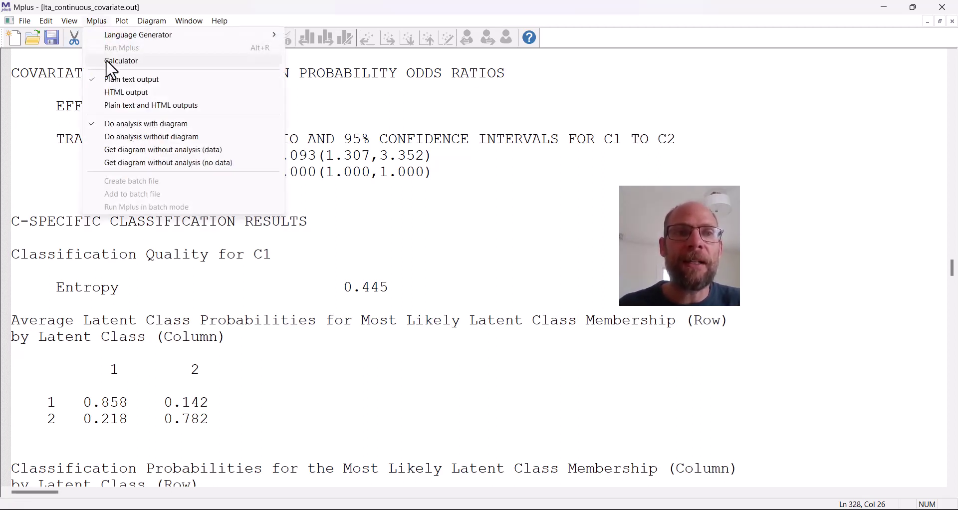
pyautogui.click(150, 64)
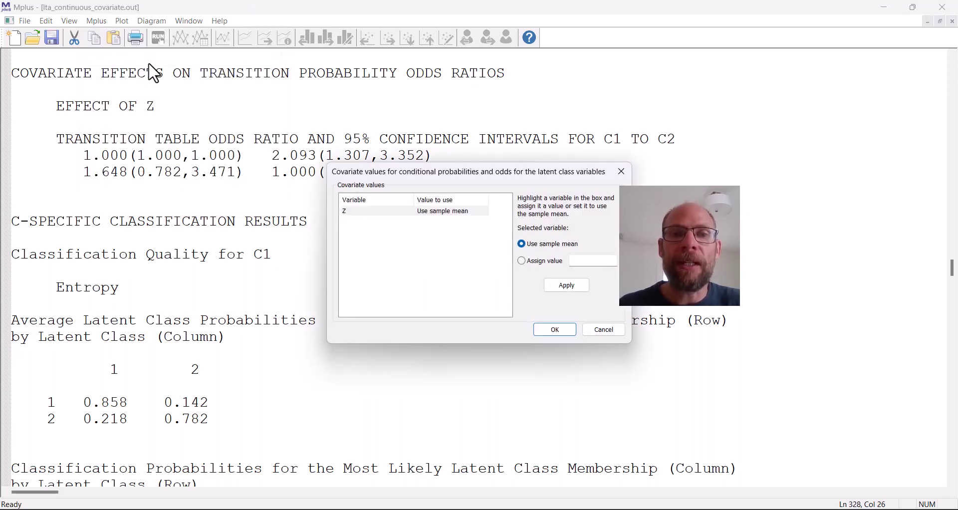
pyautogui.moveTo(446, 180); pyautogui.dragTo(418, 103)
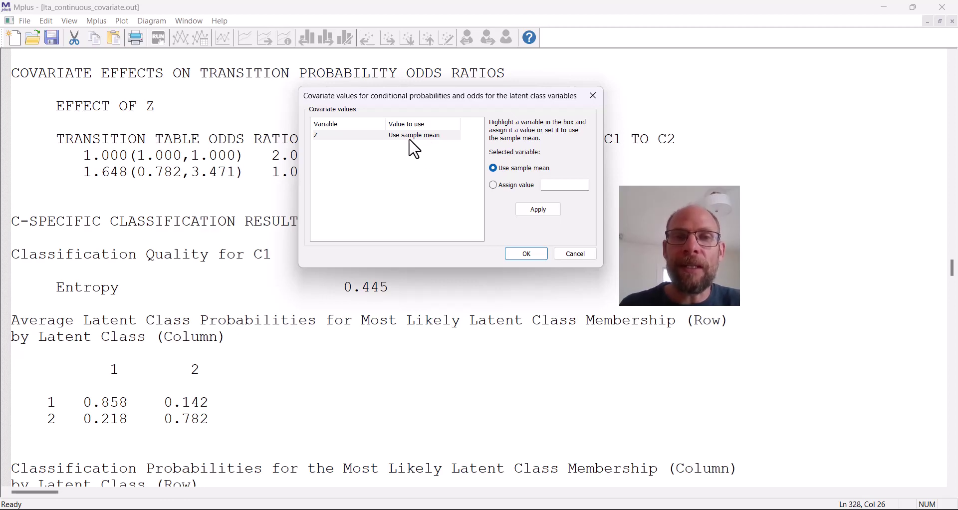
pyautogui.click(541, 254)
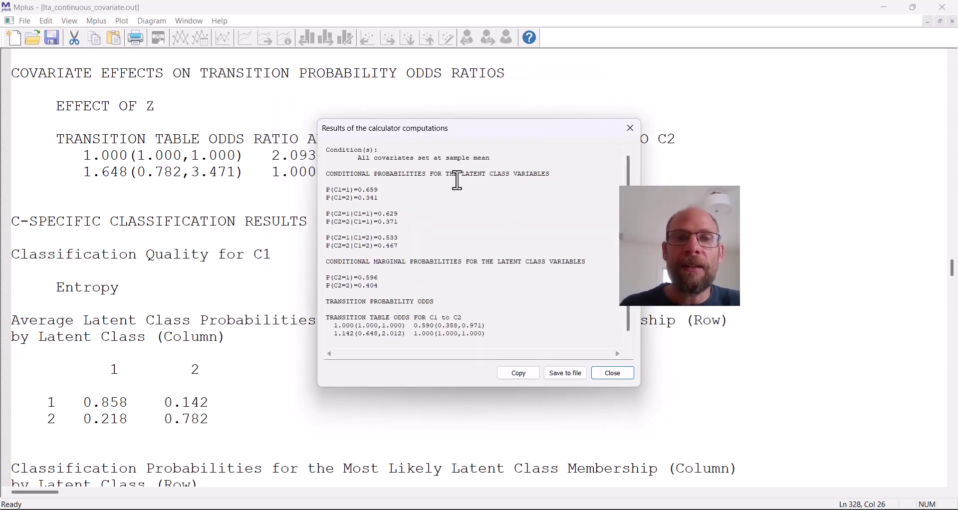
pyautogui.moveTo(357, 159); pyautogui.dragTo(502, 162)
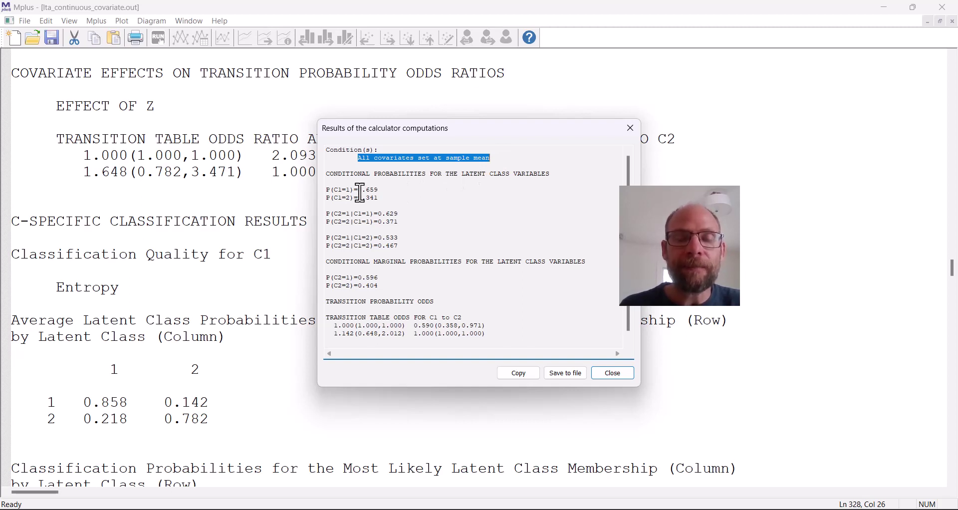
pyautogui.moveTo(380, 190); pyautogui.dragTo(321, 193)
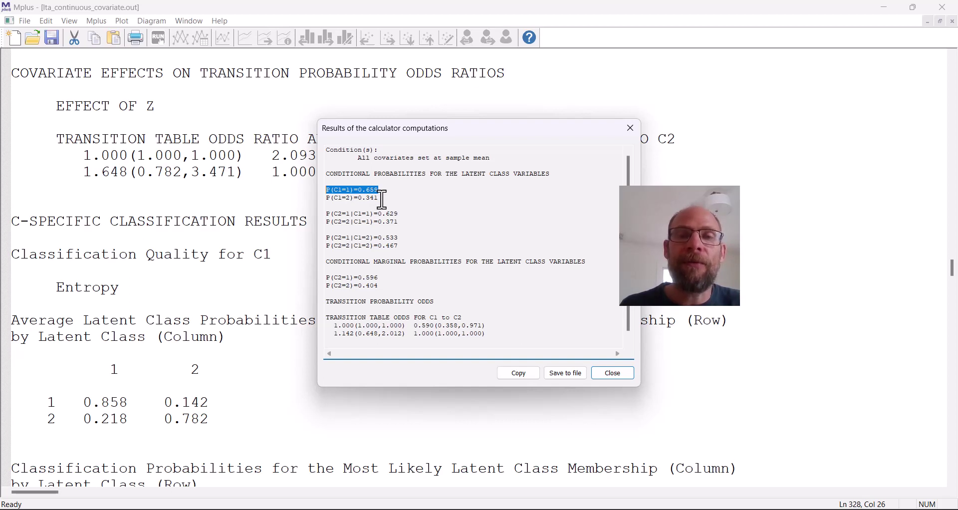
pyautogui.moveTo(382, 200); pyautogui.dragTo(328, 198)
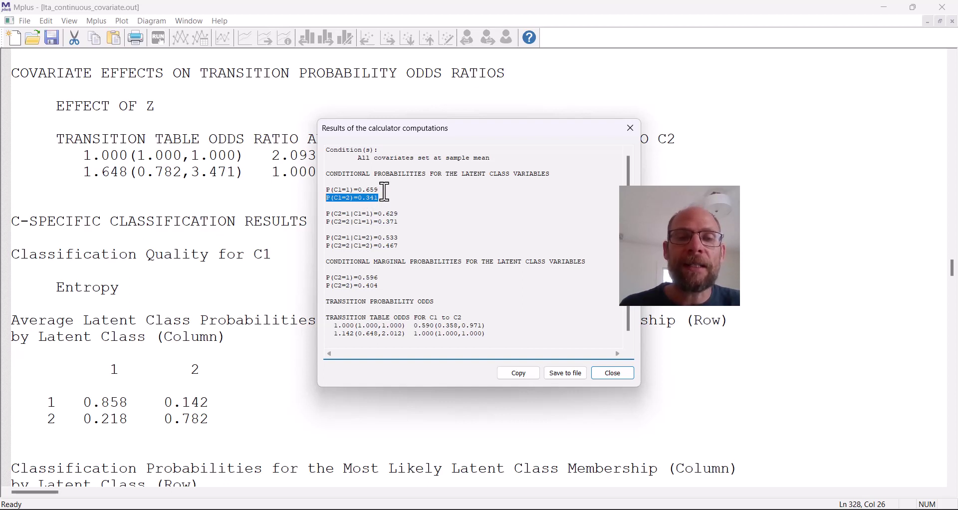
pyautogui.moveTo(385, 192); pyautogui.dragTo(327, 192)
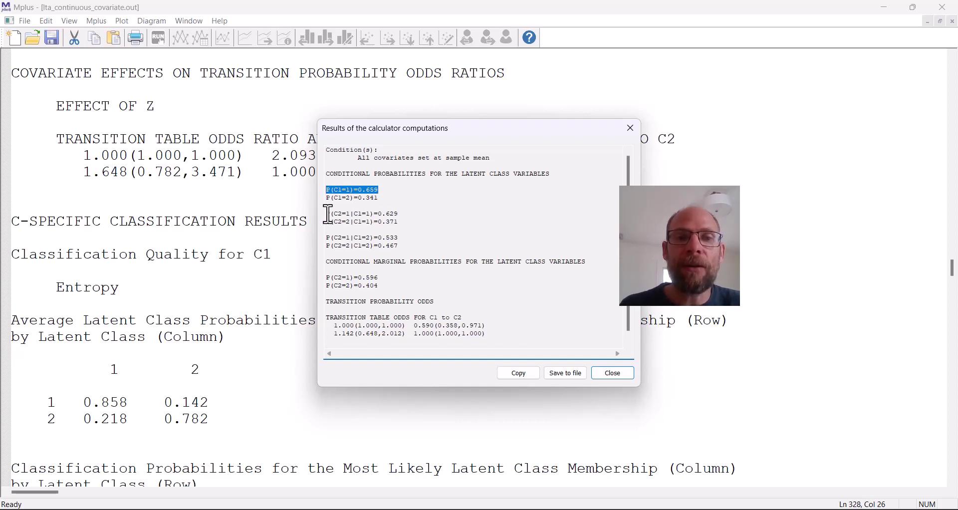
pyautogui.moveTo(328, 214); pyautogui.dragTo(405, 216)
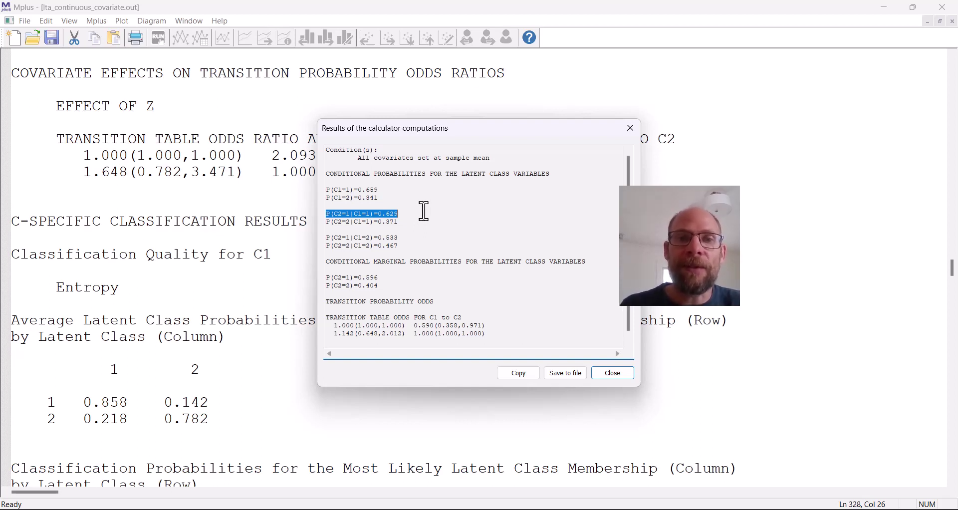
pyautogui.moveTo(327, 228); pyautogui.dragTo(403, 223)
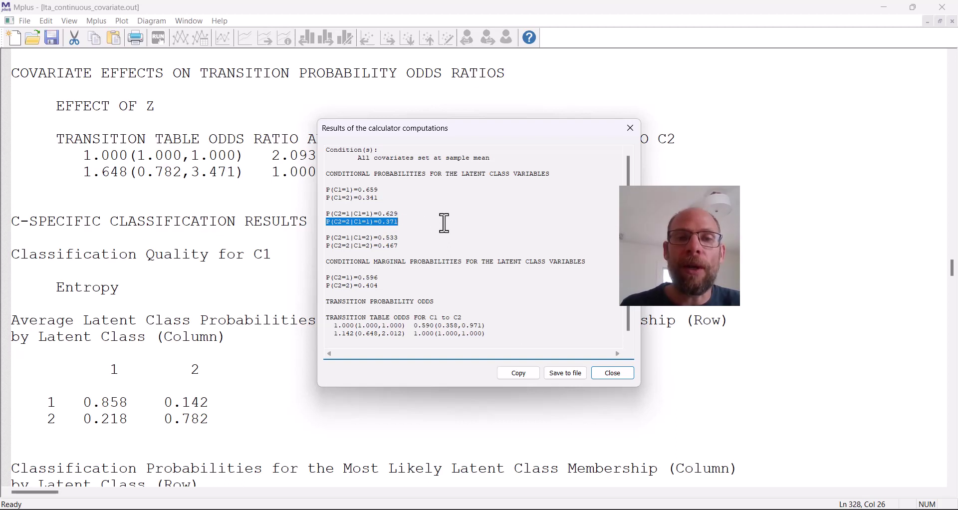
pyautogui.moveTo(327, 238); pyautogui.dragTo(410, 245)
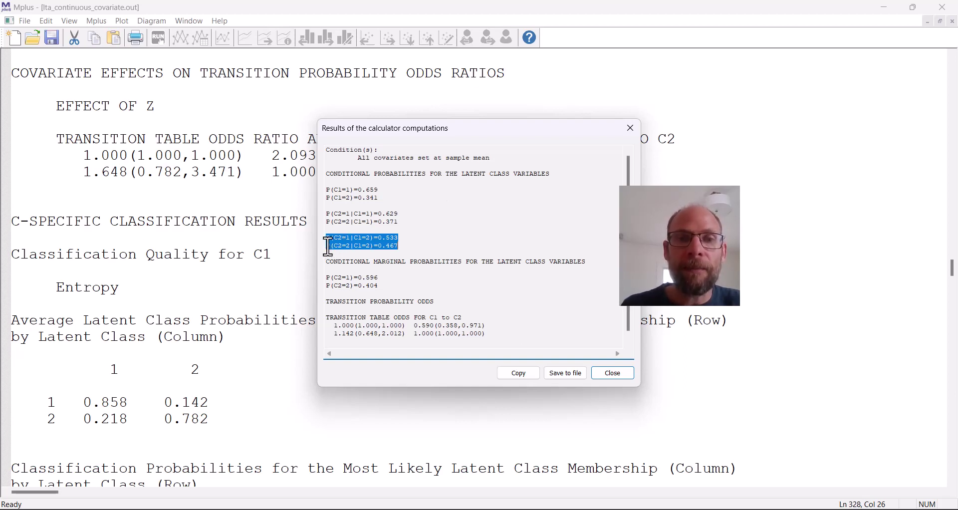
pyautogui.click(404, 242)
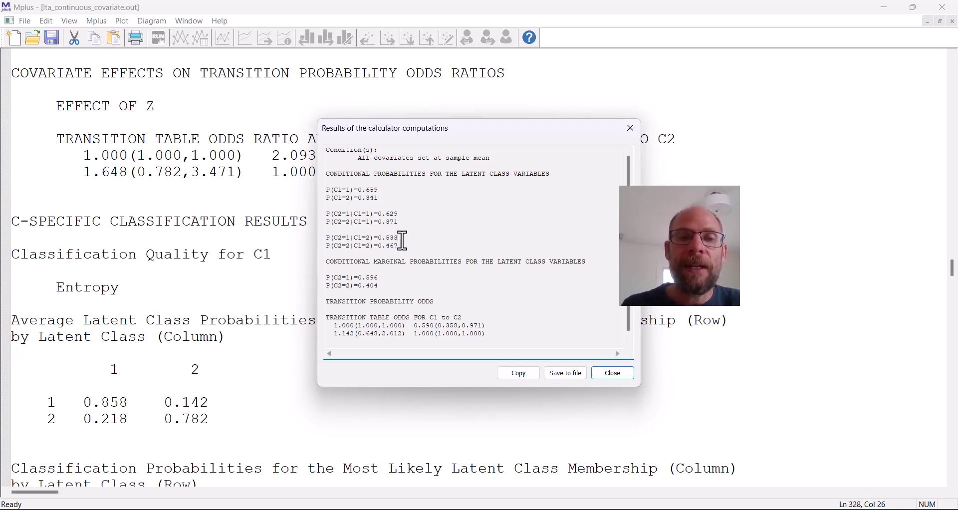
pyautogui.moveTo(402, 246); pyautogui.dragTo(321, 247)
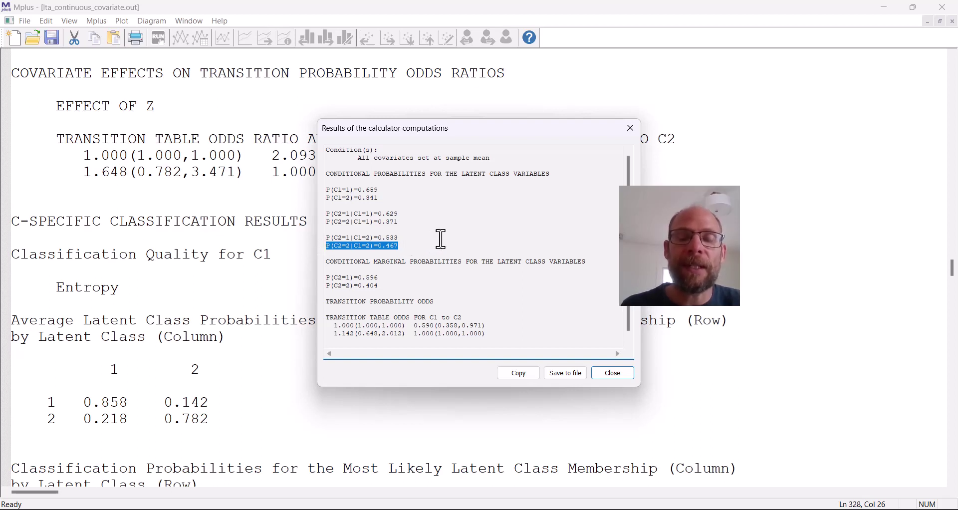
pyautogui.click(410, 240)
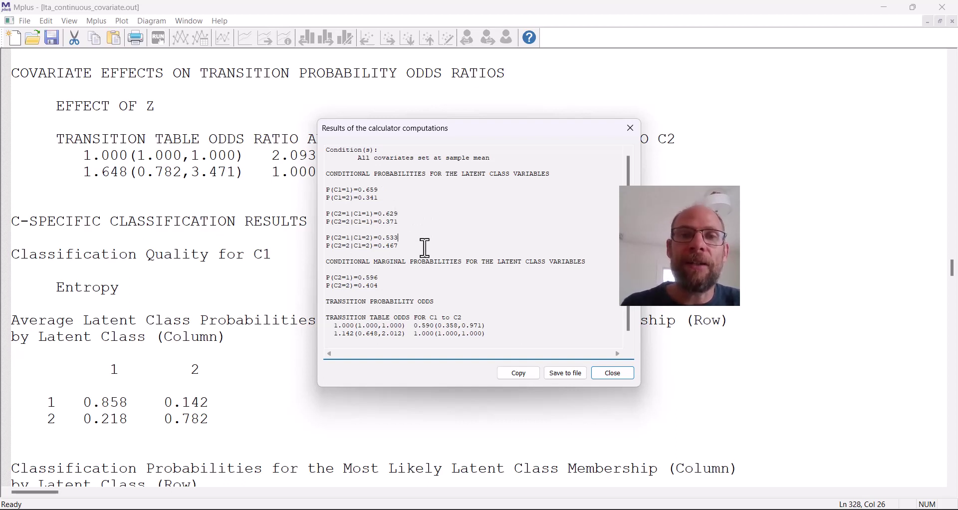
# - Copy the calculator's conditional probabilities and paste them below the Z transition odds ratios
pyautogui.moveTo(414, 247); pyautogui.dragTo(325, 176)
pyautogui.hotkey('ctrl', 'c')
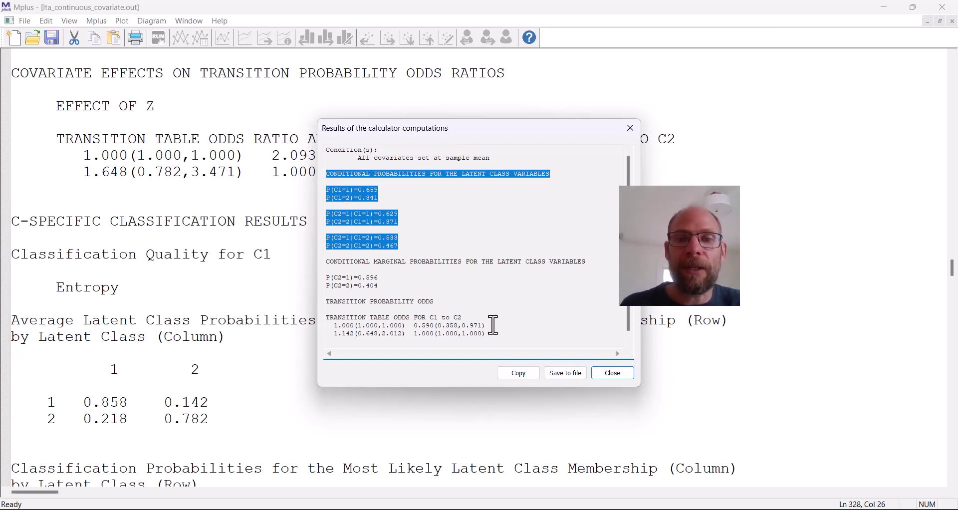
pyautogui.click(614, 375)
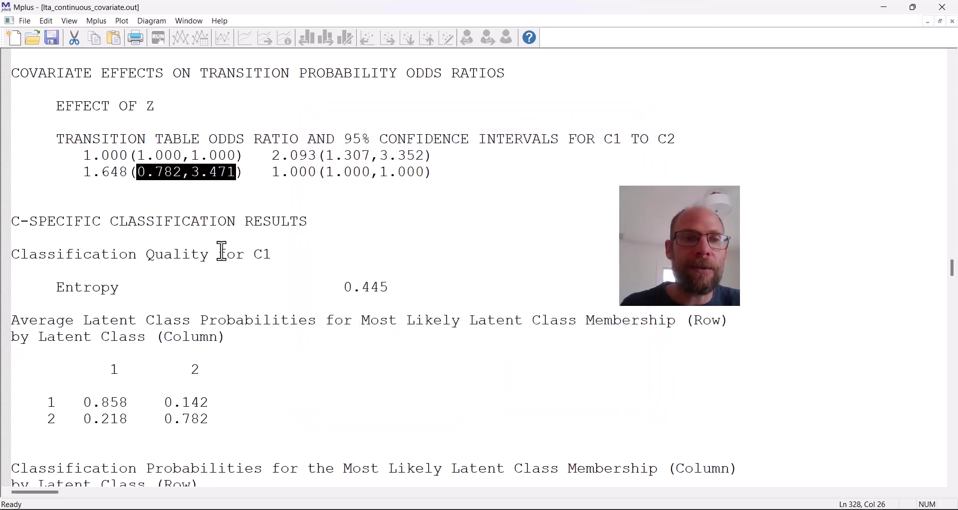
pyautogui.click(33, 199)
pyautogui.hotkey('ctrl', 'v')
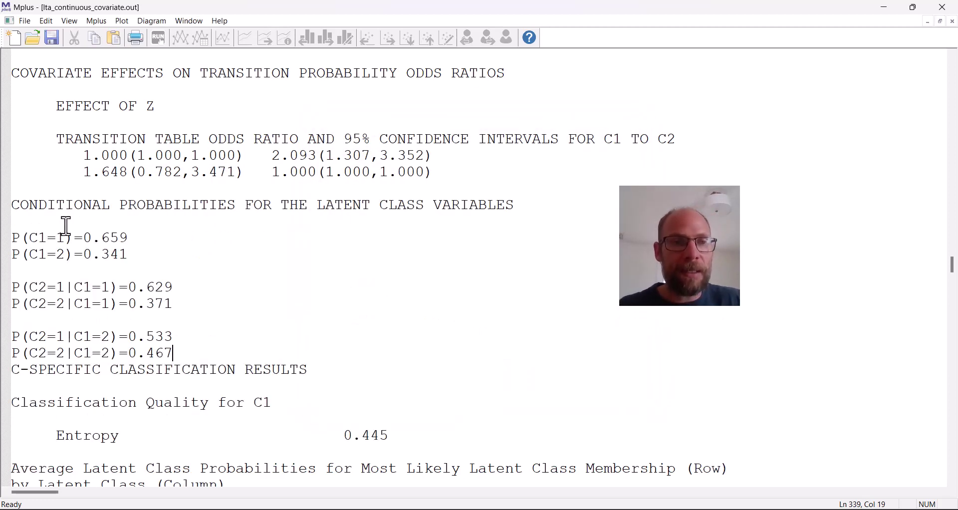
pyautogui.press('Return')
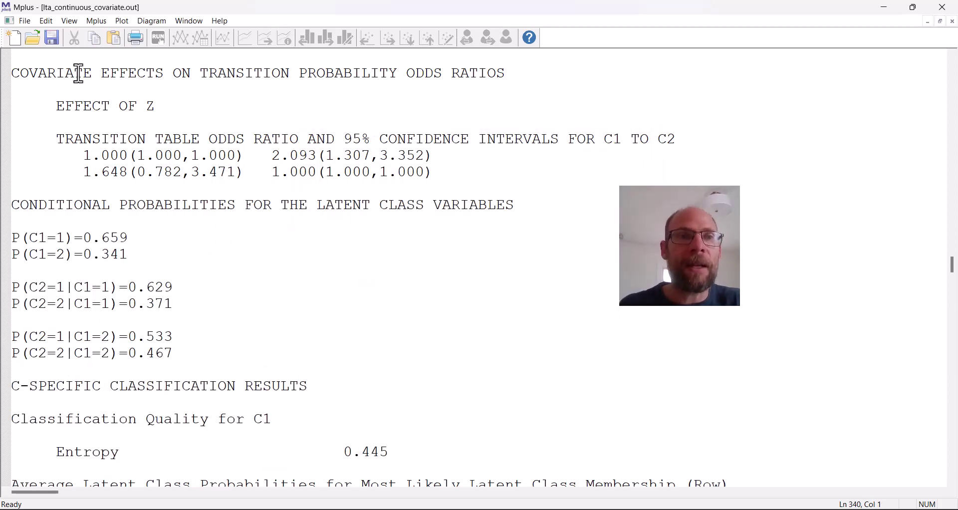
# - Run the Calculator again with covariate Z assigned the value 1
pyautogui.click(100, 23)
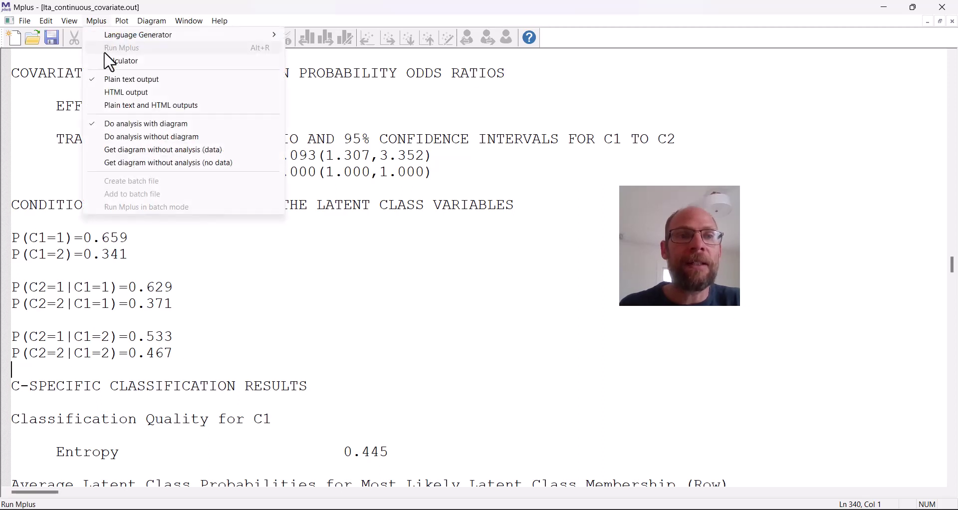
pyautogui.click(120, 61)
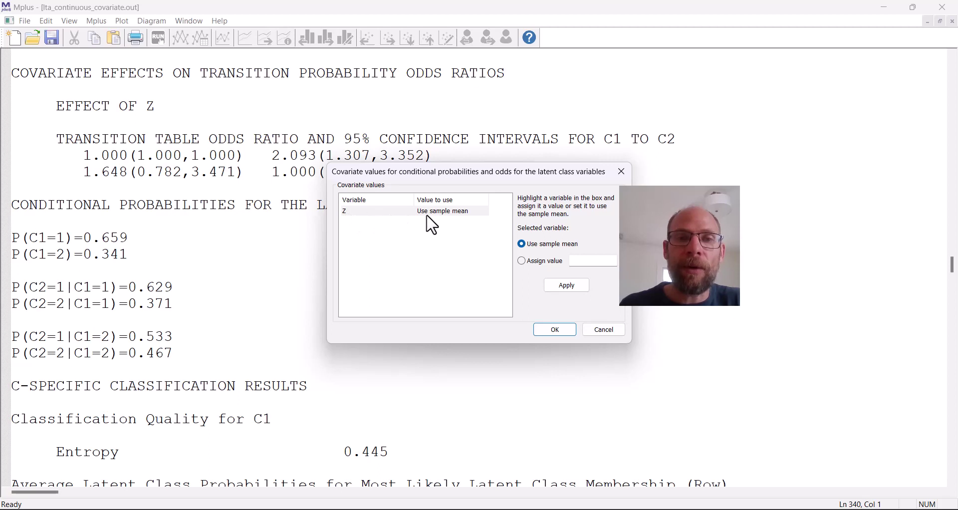
pyautogui.click(522, 261)
pyautogui.click(580, 262)
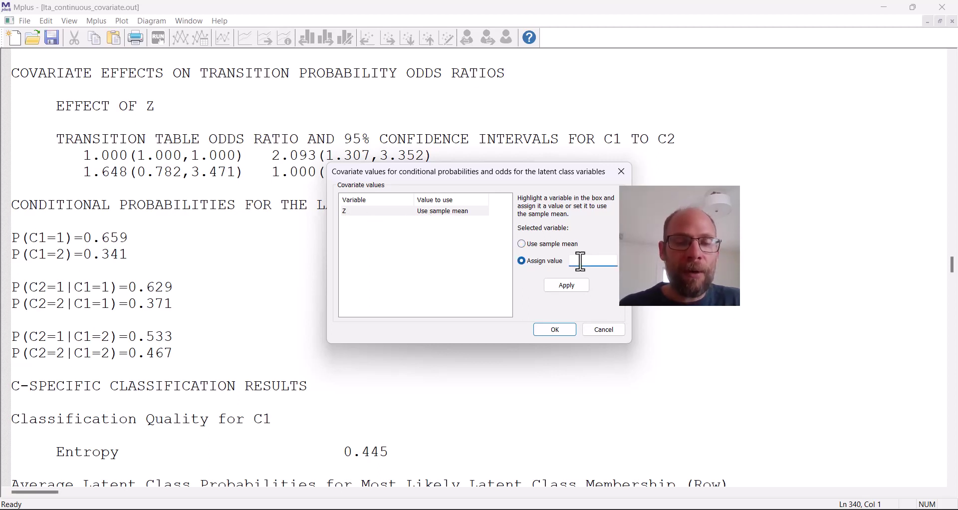
pyautogui.write('1')
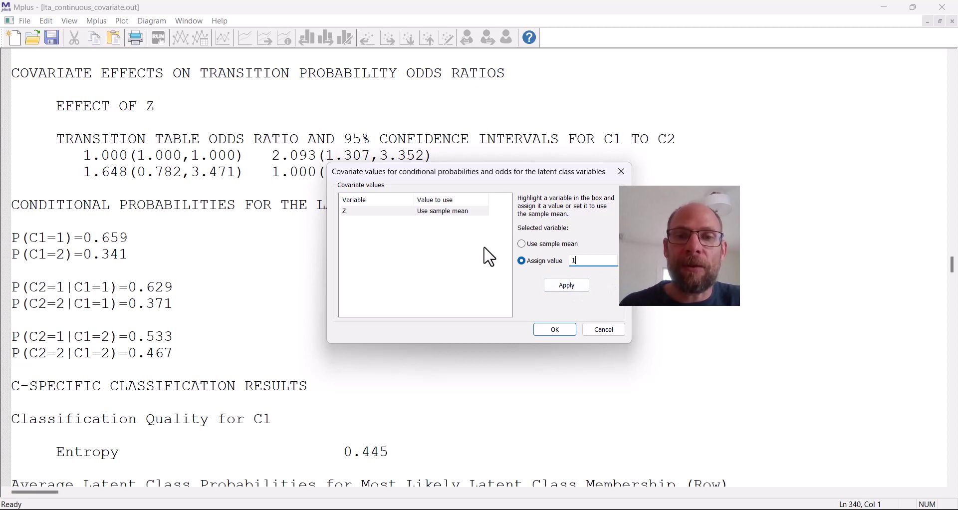
pyautogui.click(568, 292)
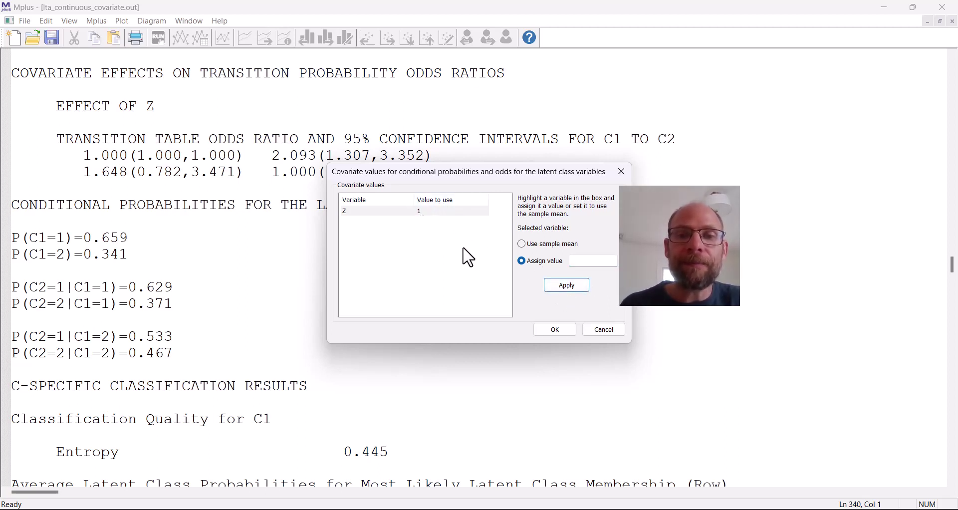
pyautogui.click(548, 329)
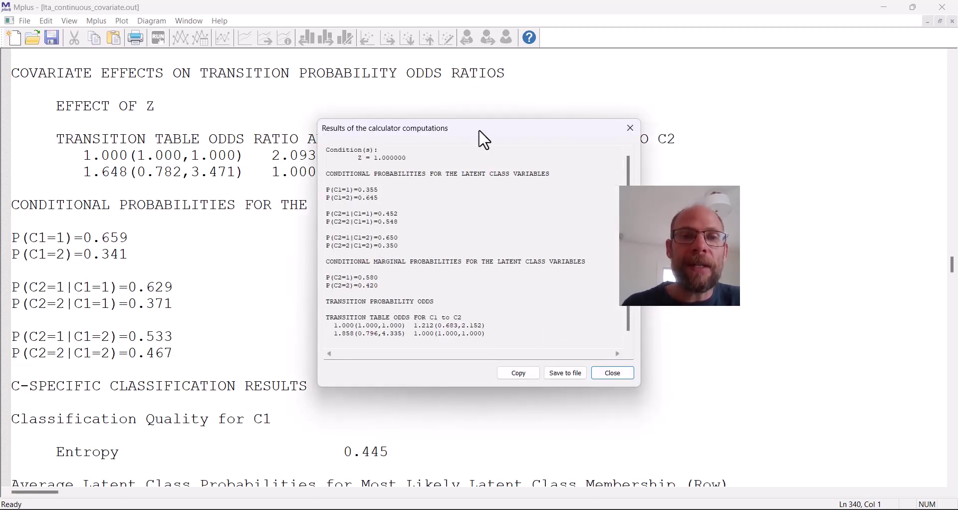
# - Compare the Z = 1 probabilities (0.355, 0.645, 0.452, 0.548), then close the results
pyautogui.moveTo(481, 141); pyautogui.dragTo(361, 184)
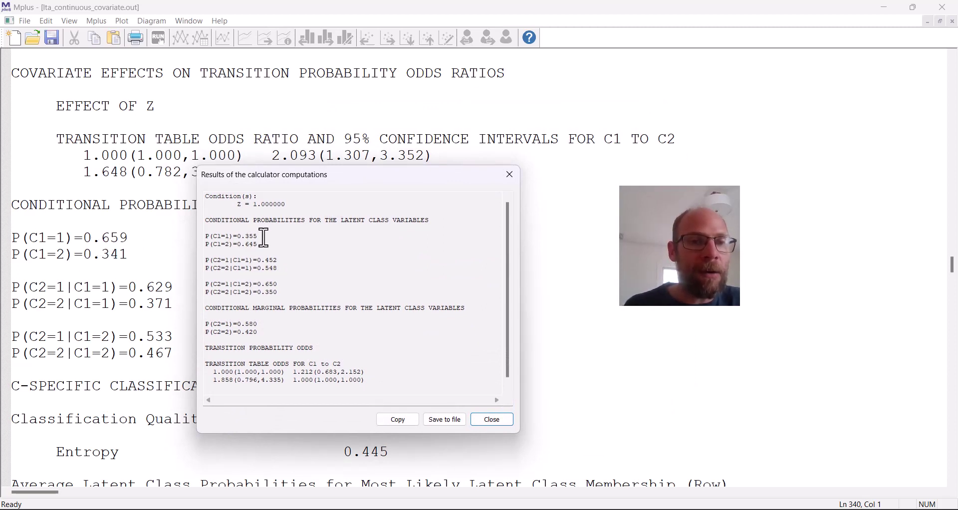
pyautogui.moveTo(261, 238); pyautogui.dragTo(233, 238)
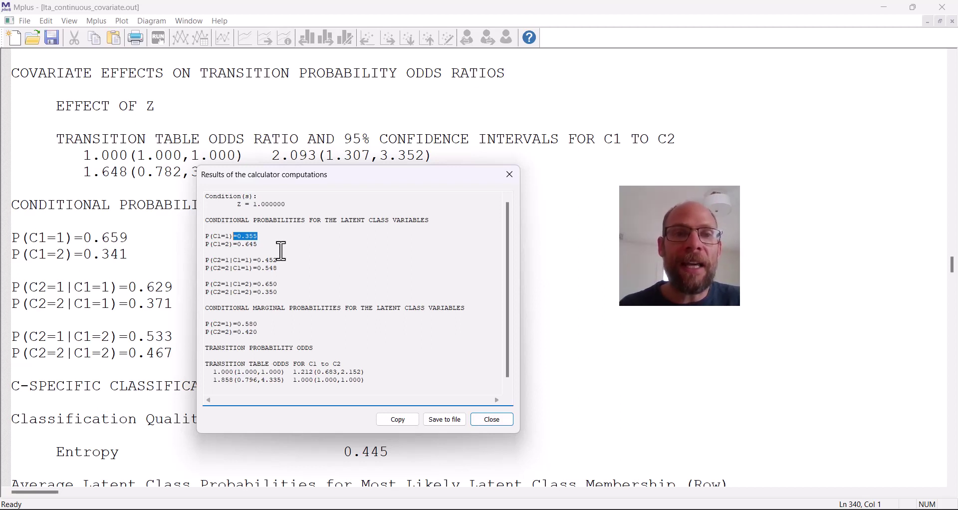
pyautogui.moveTo(258, 245); pyautogui.dragTo(234, 237)
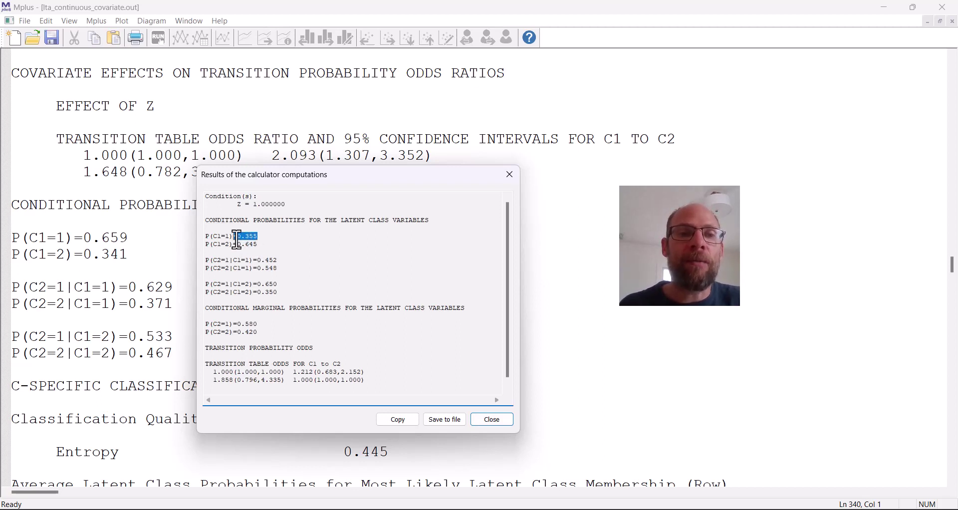
pyautogui.click(131, 245)
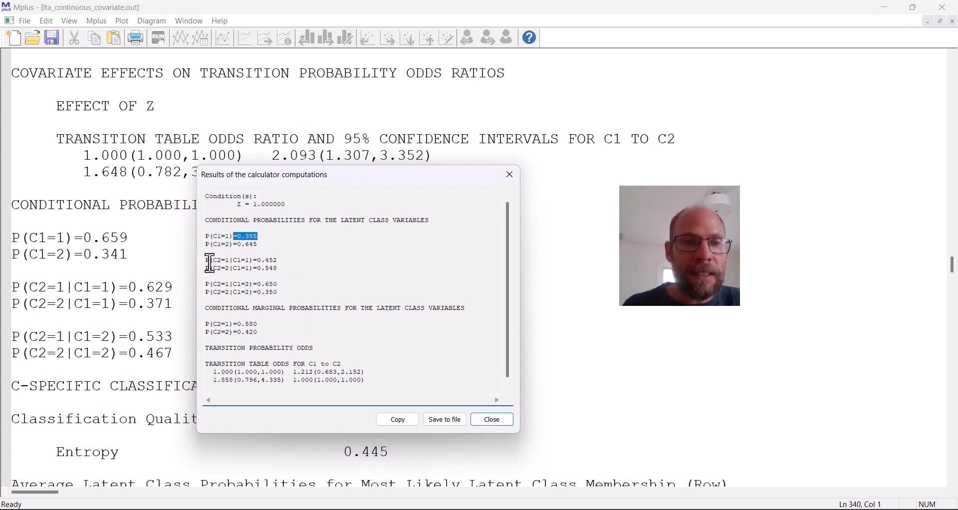
pyautogui.moveTo(300, 260); pyautogui.dragTo(201, 261)
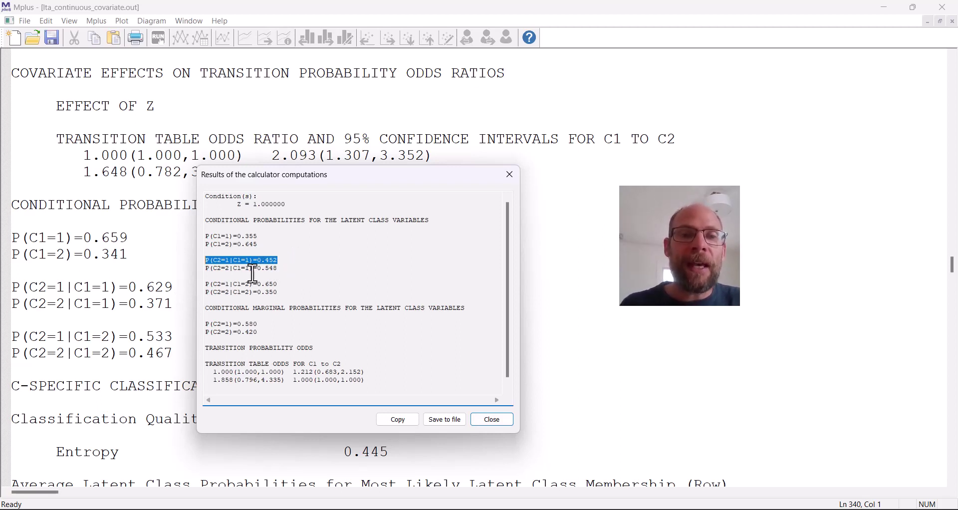
pyautogui.moveTo(214, 269); pyautogui.dragTo(284, 270)
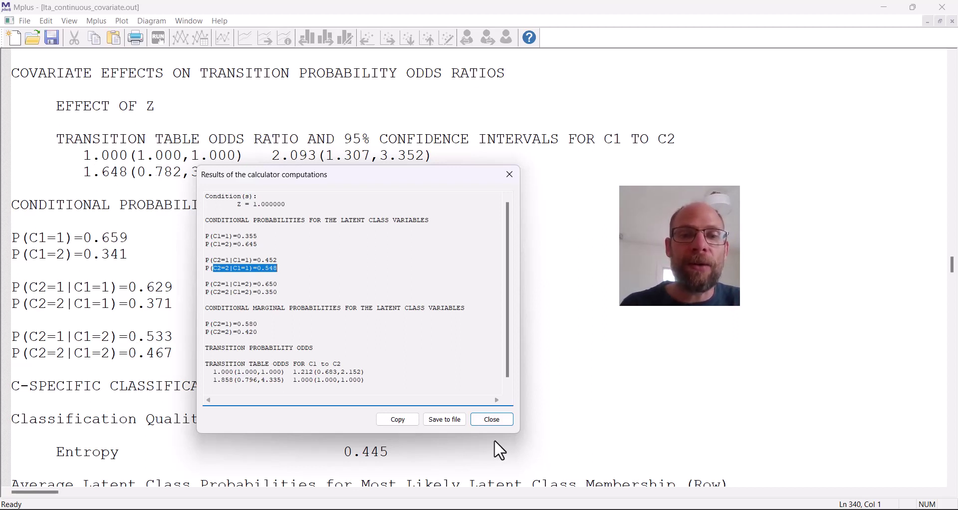
pyautogui.click(494, 421)
pyautogui.moveTo(138, 172); pyautogui.dragTo(234, 180)
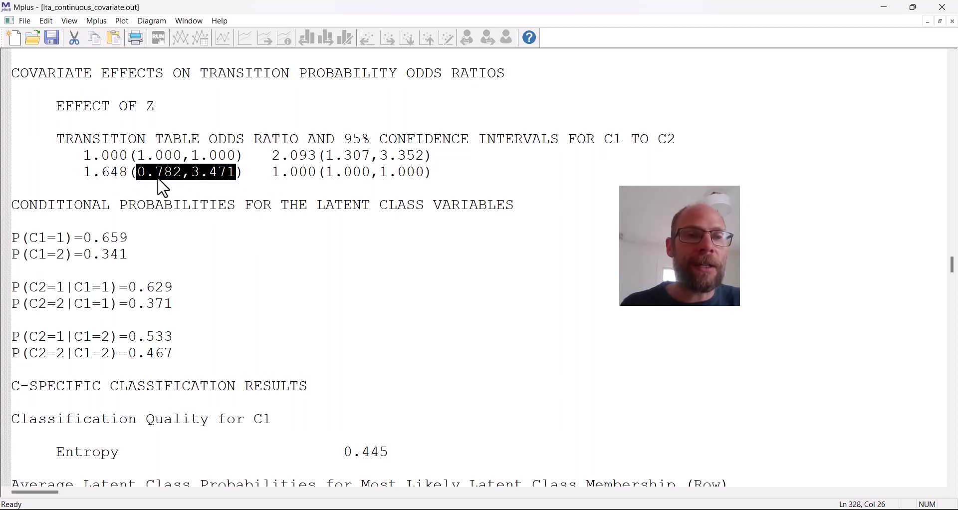
pyautogui.moveTo(272, 156); pyautogui.dragTo(443, 157)
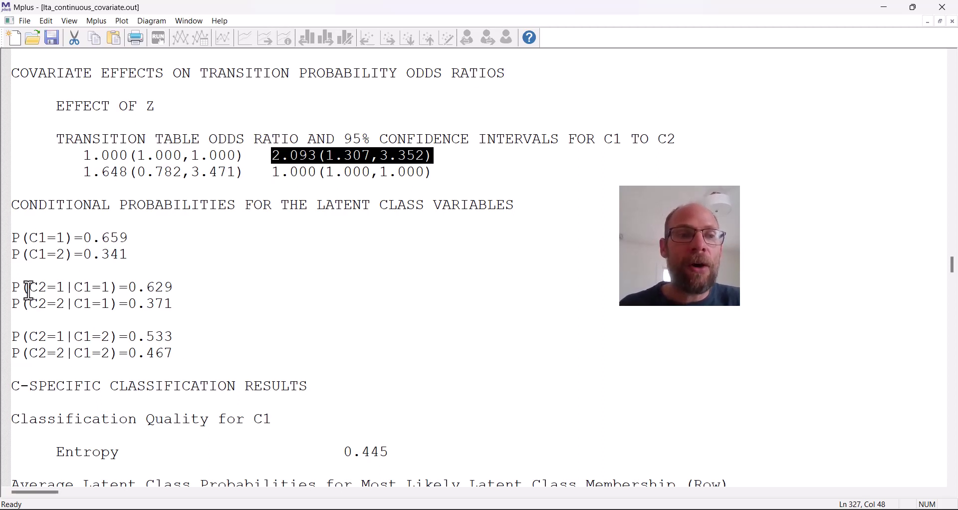
pyautogui.moveTo(20, 288); pyautogui.dragTo(193, 316)
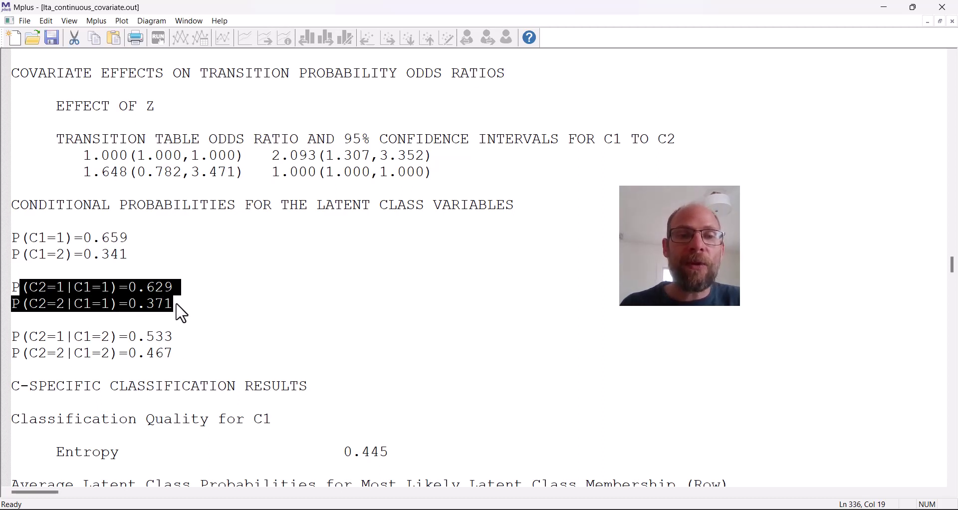